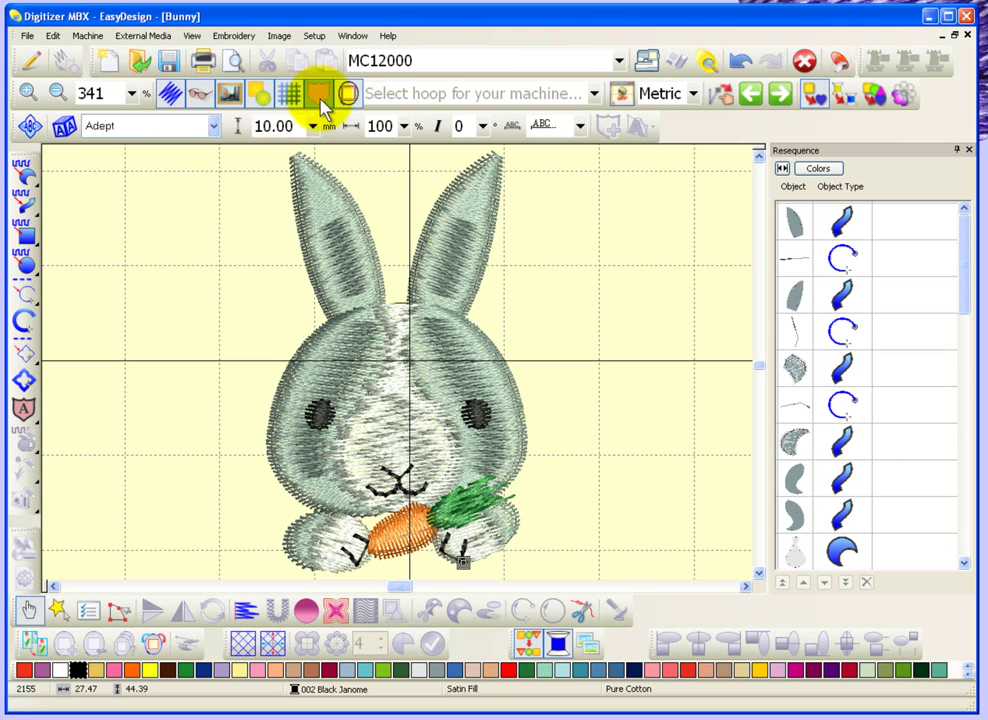
Step: Turn Display Stitches off and back on so the bunny shows its stitch lines
{"action": "left_click", "coordinate": [170, 95]}
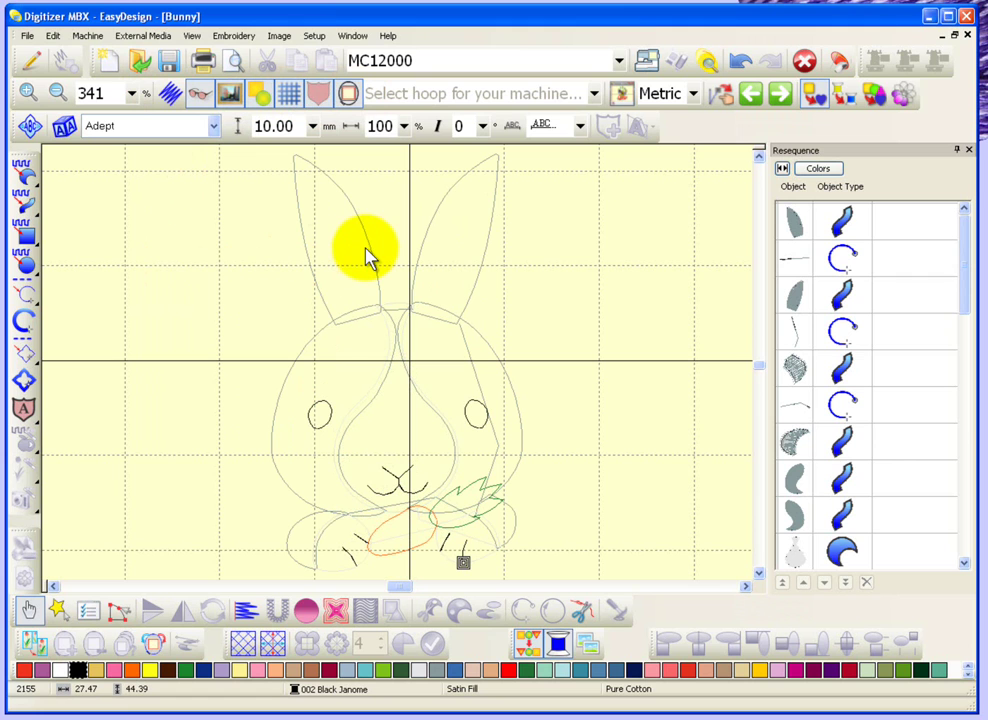
{"action": "left_click", "coordinate": [170, 96]}
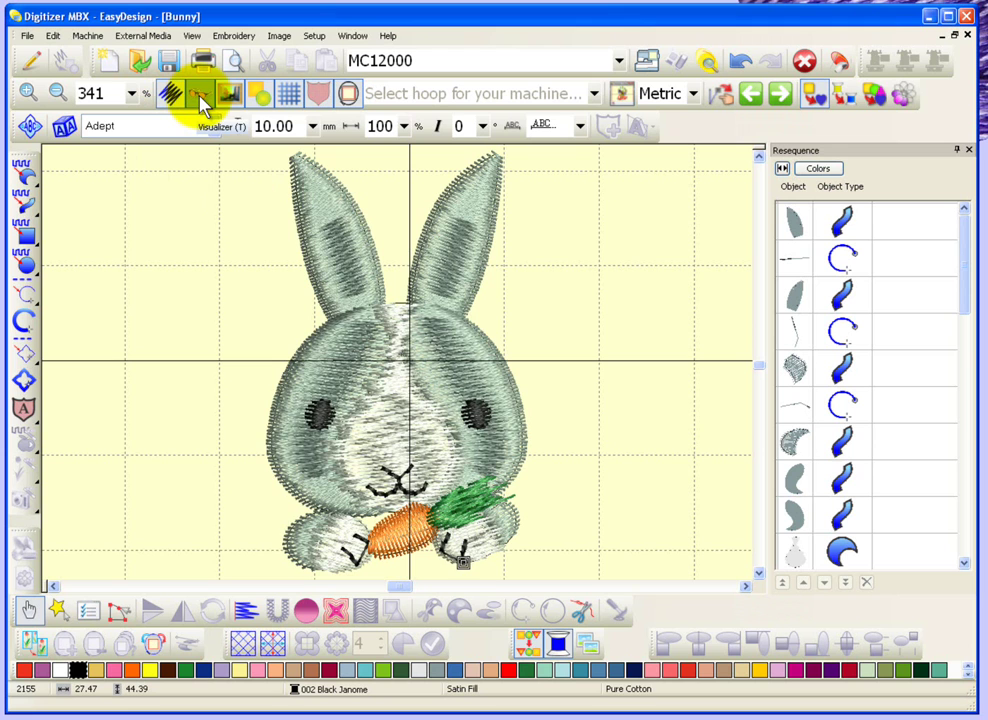
Step: Switch the Visualizer realistic thread rendering off, then back on for the bunny
{"action": "left_click", "coordinate": [200, 98]}
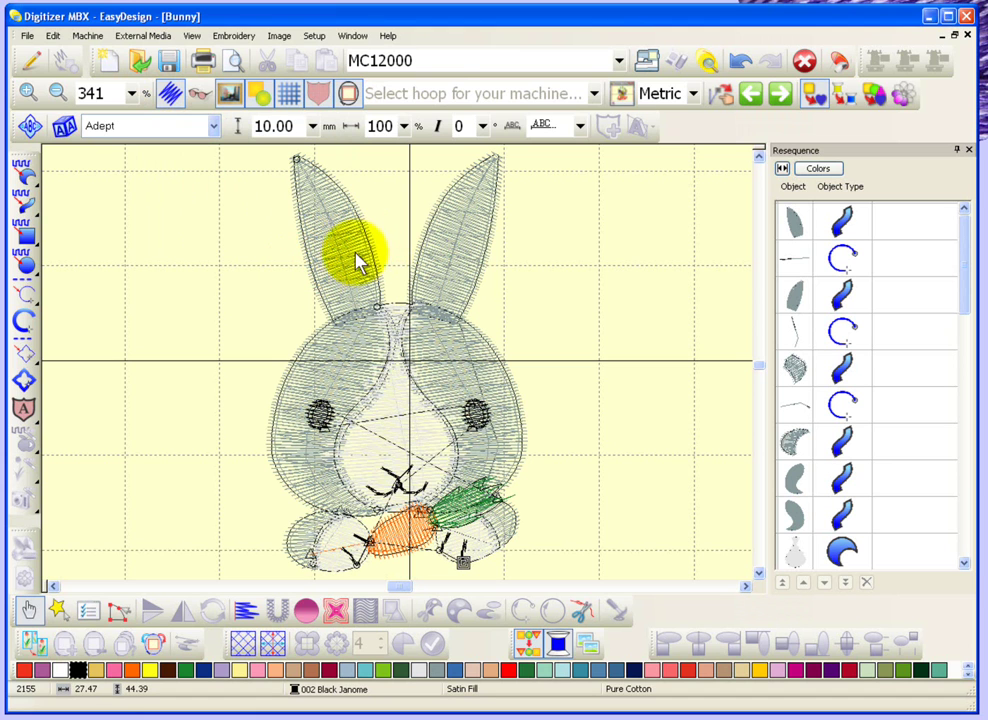
{"action": "left_click", "coordinate": [201, 100]}
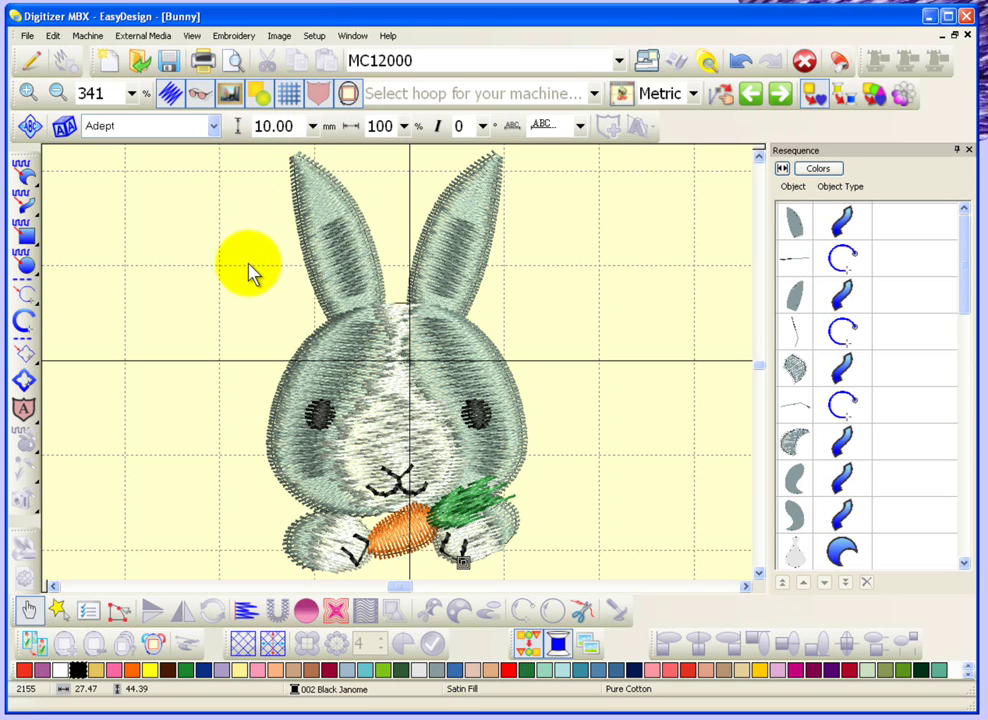
Step: Zoom out to the whole hoop and insert the moon image into the design
{"action": "key", "text": "minus"}
{"action": "key", "text": "minus"}
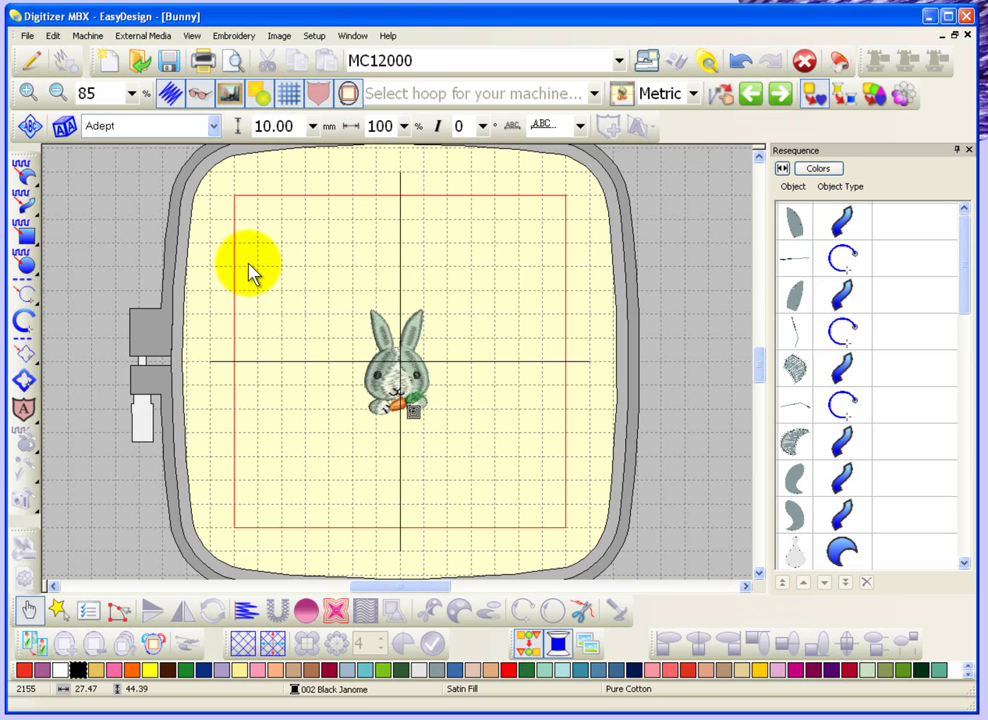
{"action": "left_click", "coordinate": [281, 37]}
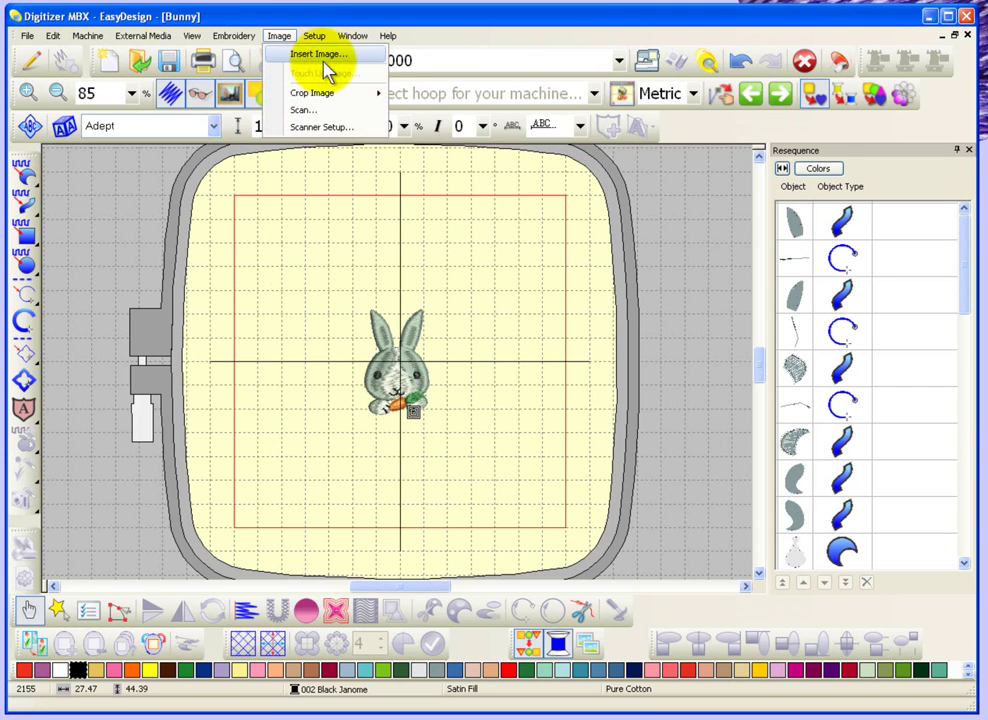
{"action": "left_click", "coordinate": [351, 55]}
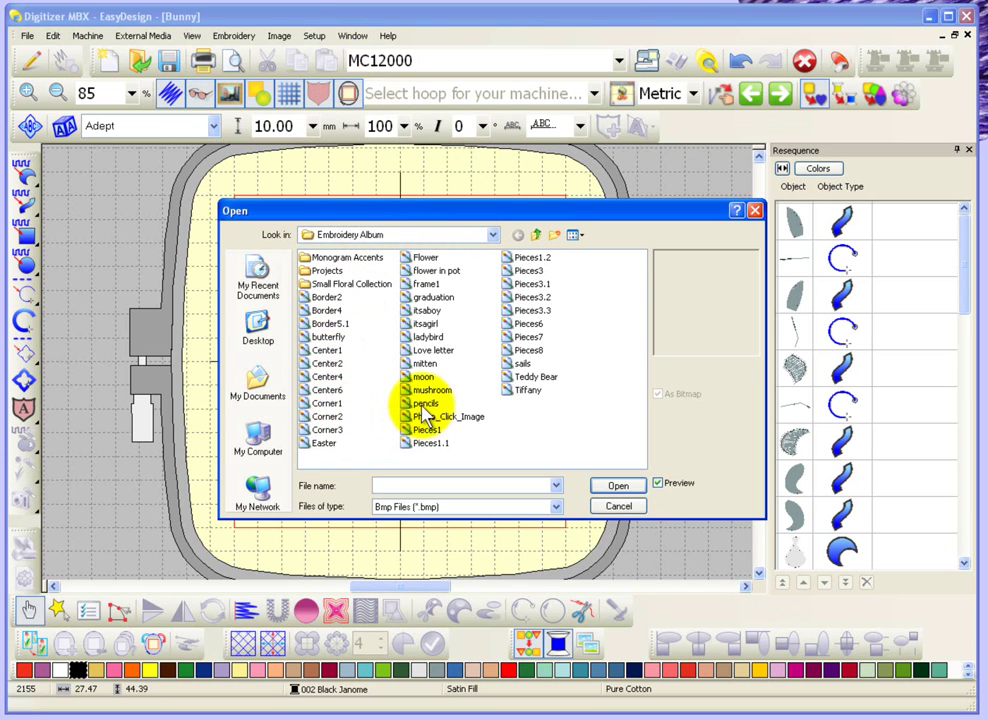
{"action": "left_click", "coordinate": [426, 378]}
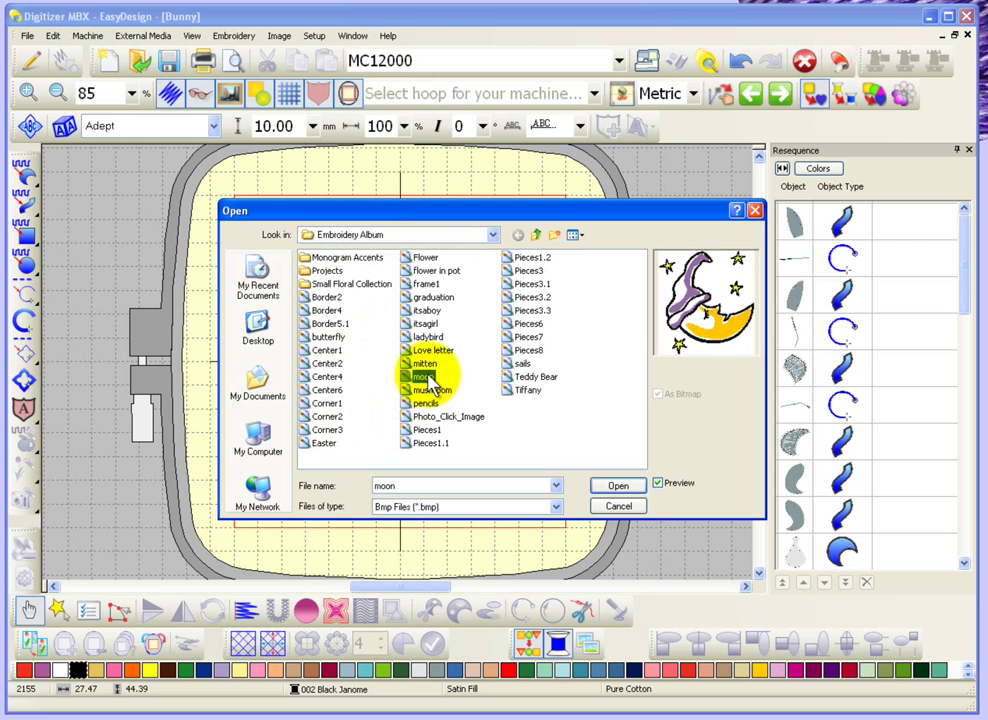
{"action": "left_click", "coordinate": [620, 486]}
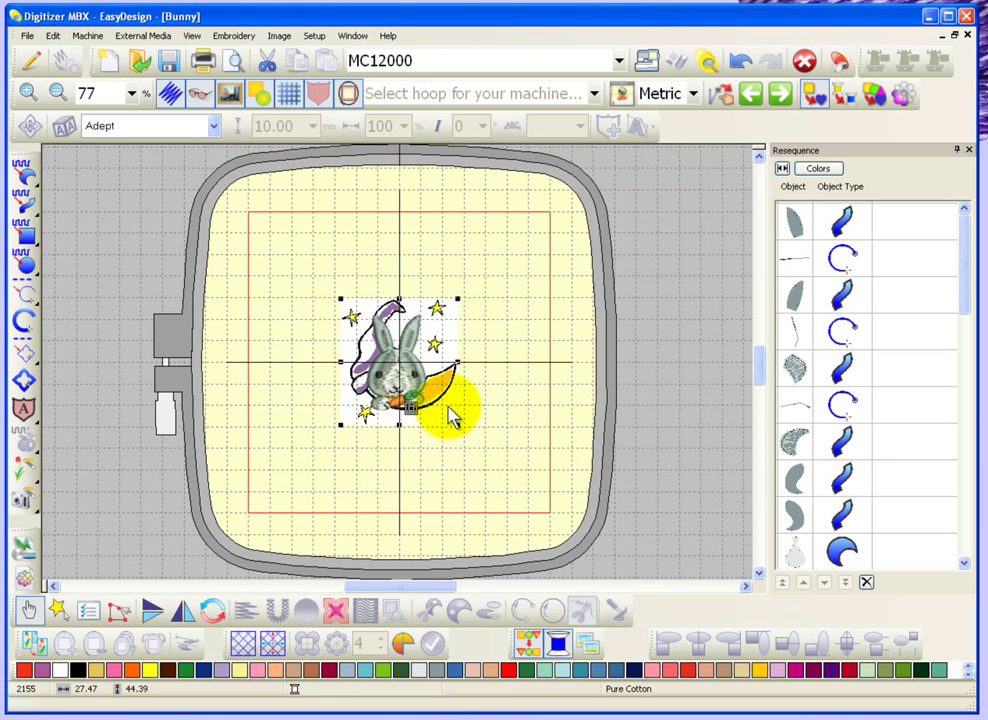
Step: Move the moon picture down-right of the bunny, then hide and re-show it
{"action": "left_click_drag", "start_coordinate": [446, 406], "coordinate": [535, 493]}
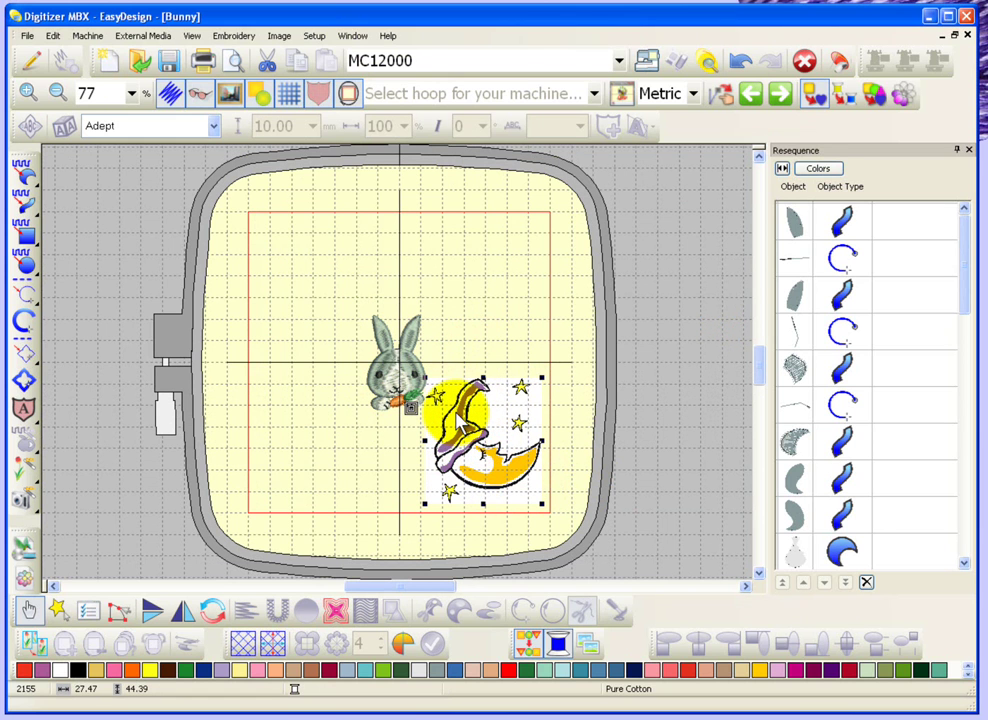
{"action": "key", "text": "d"}
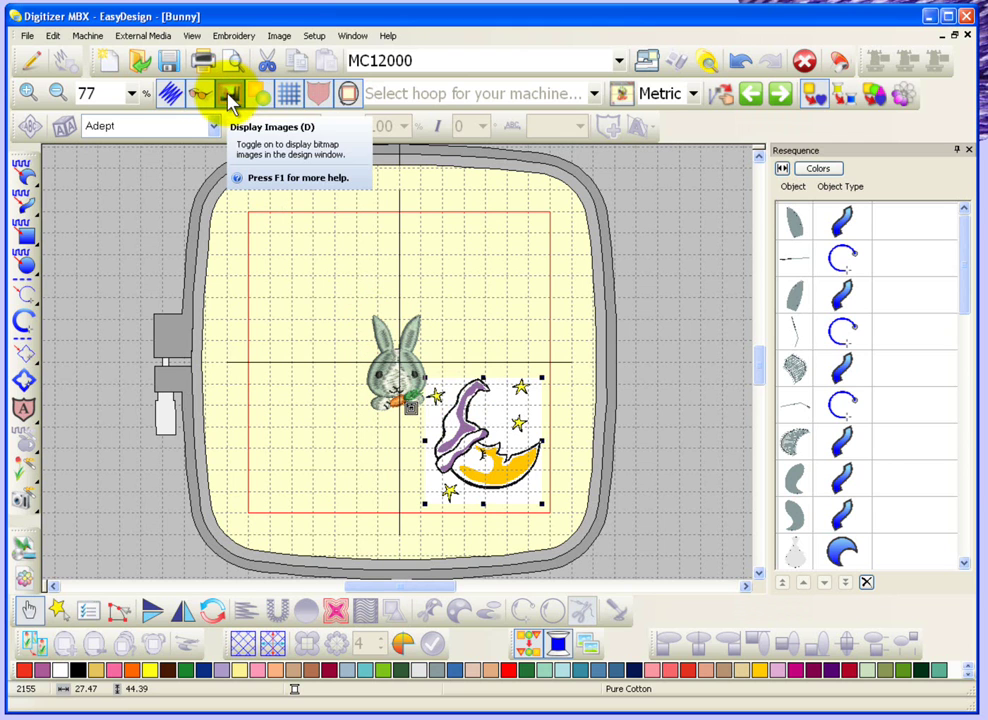
{"action": "key", "text": "Delete"}
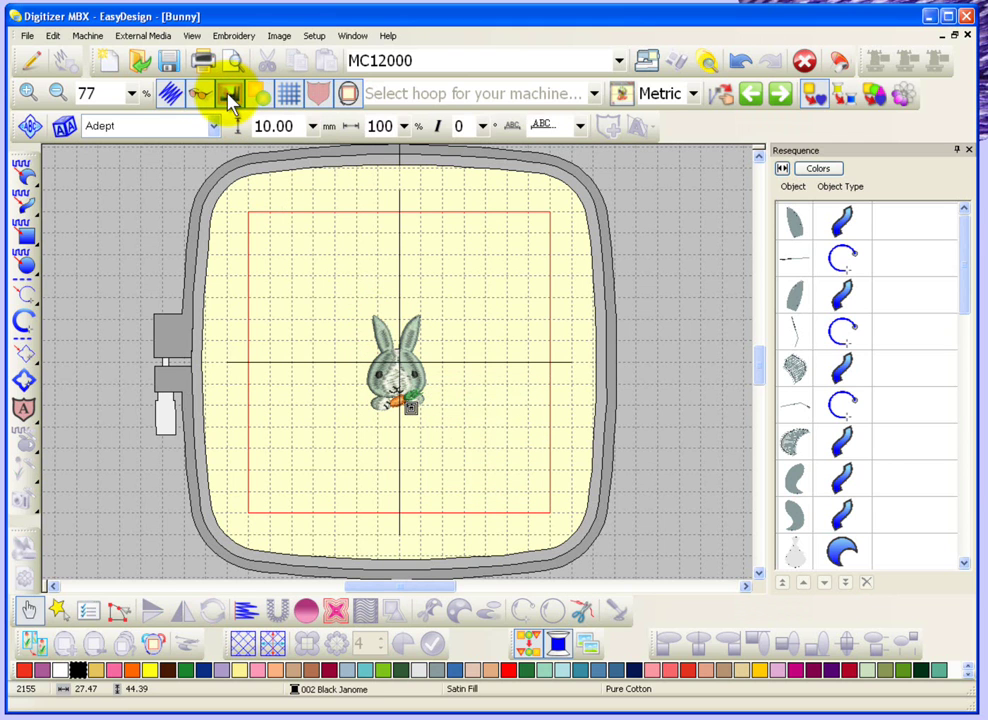
{"action": "left_click", "coordinate": [230, 98]}
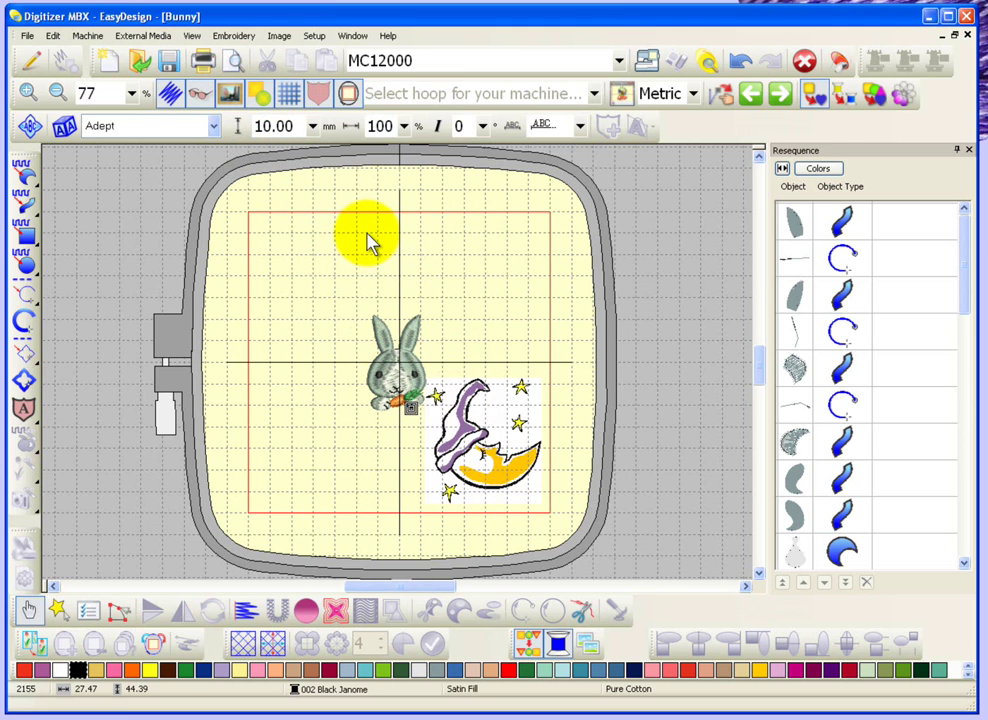
Step: In Graphics Mode, draw a rectangle to the left of the bunny
{"action": "left_click", "coordinate": [31, 62]}
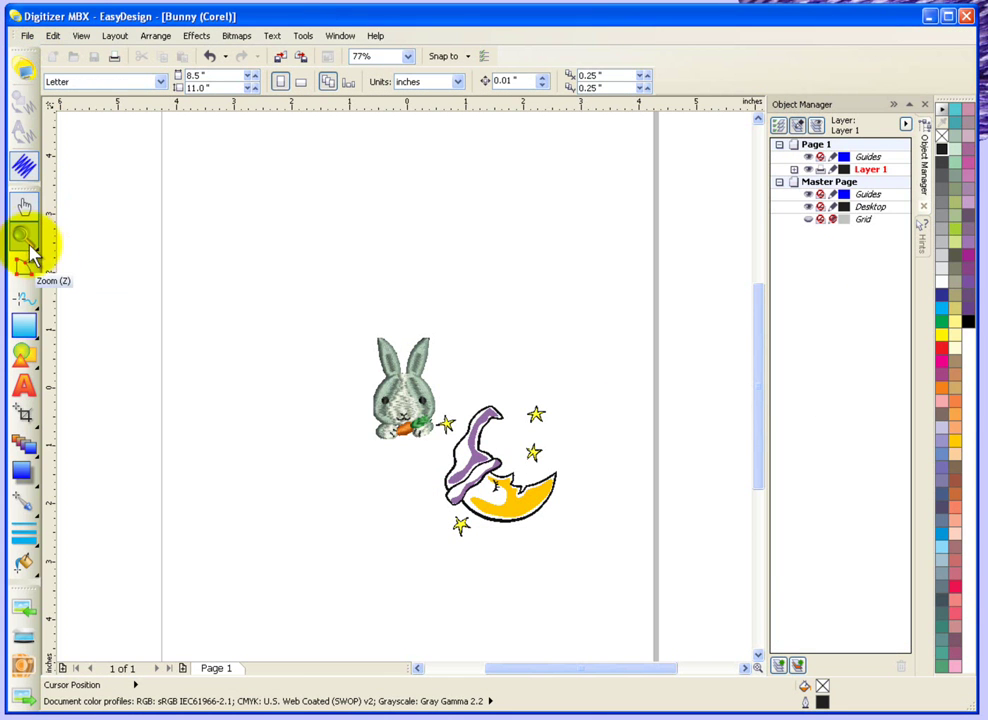
{"action": "left_click", "coordinate": [23, 323]}
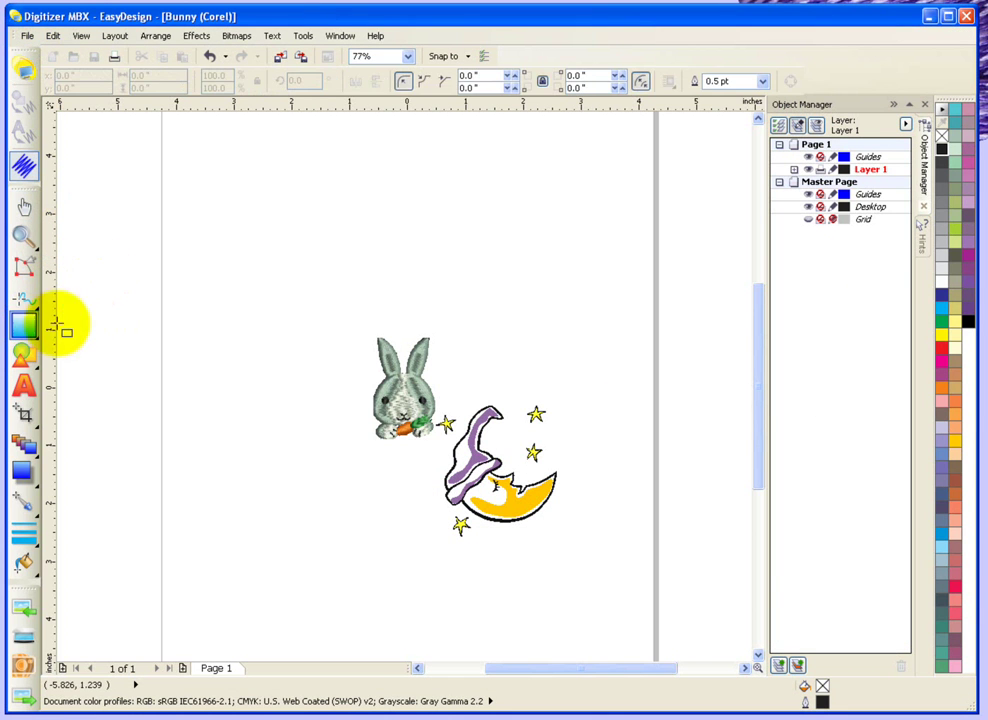
{"action": "left_click_drag", "start_coordinate": [223, 328], "coordinate": [341, 427]}
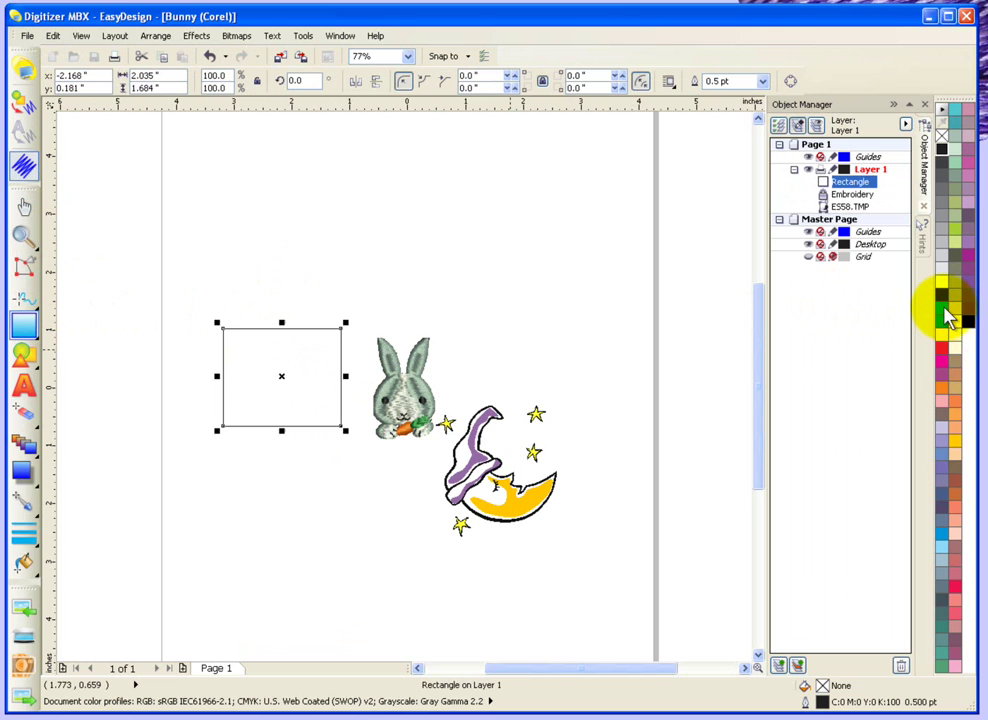
Step: Fill the rectangle cyan with a 4.0 pt outline and return to Embroidery Mode
{"action": "left_click", "coordinate": [942, 309]}
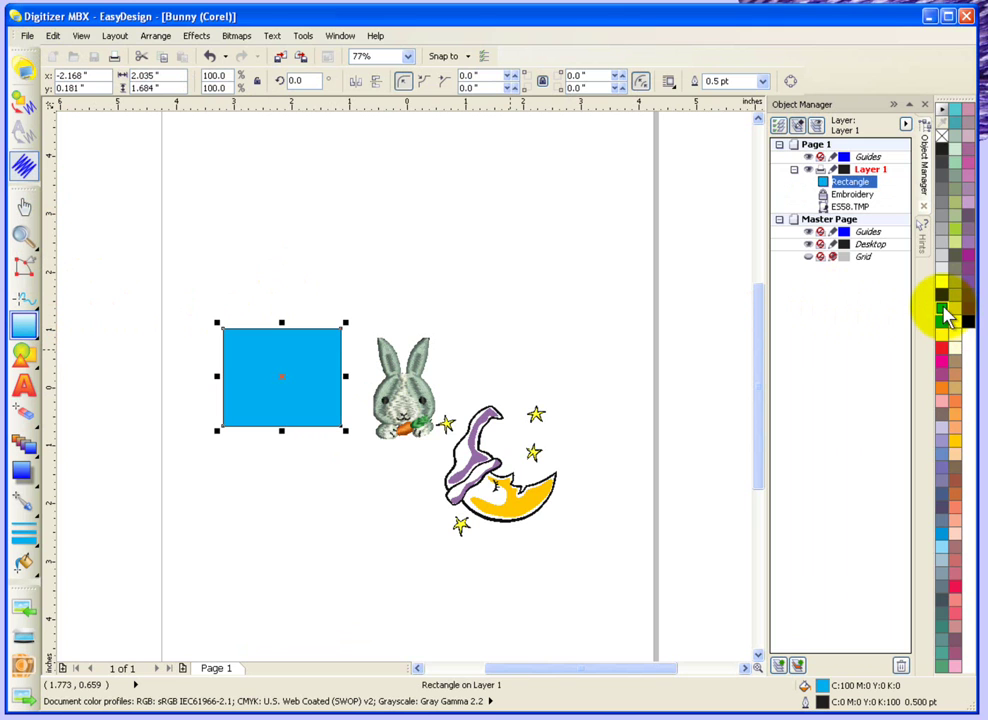
{"action": "left_click", "coordinate": [764, 82]}
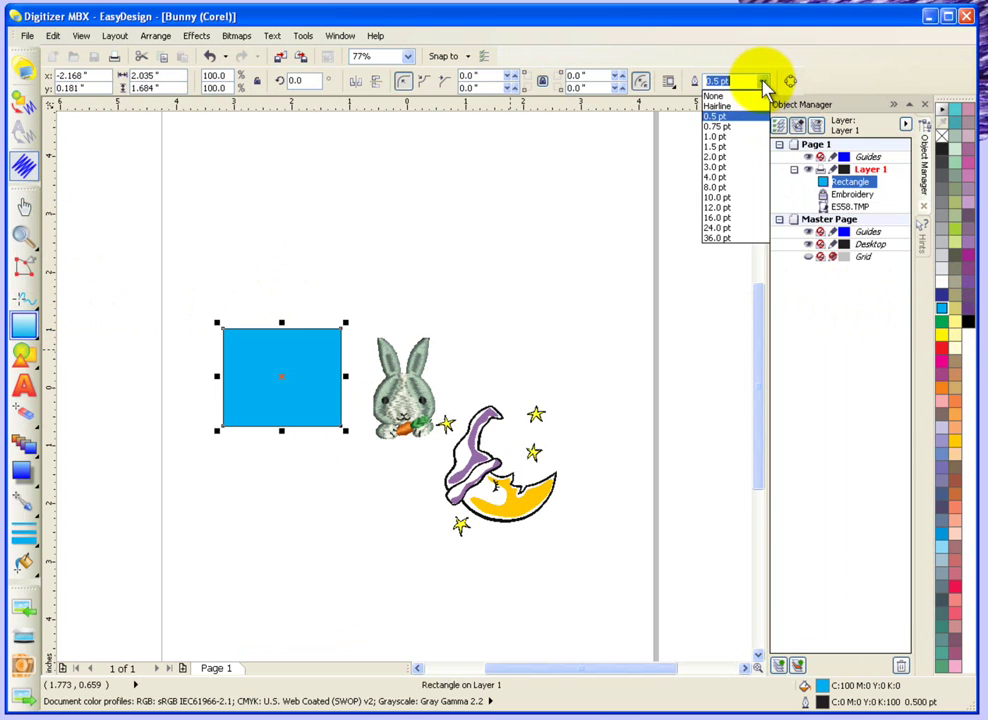
{"action": "left_click", "coordinate": [728, 177]}
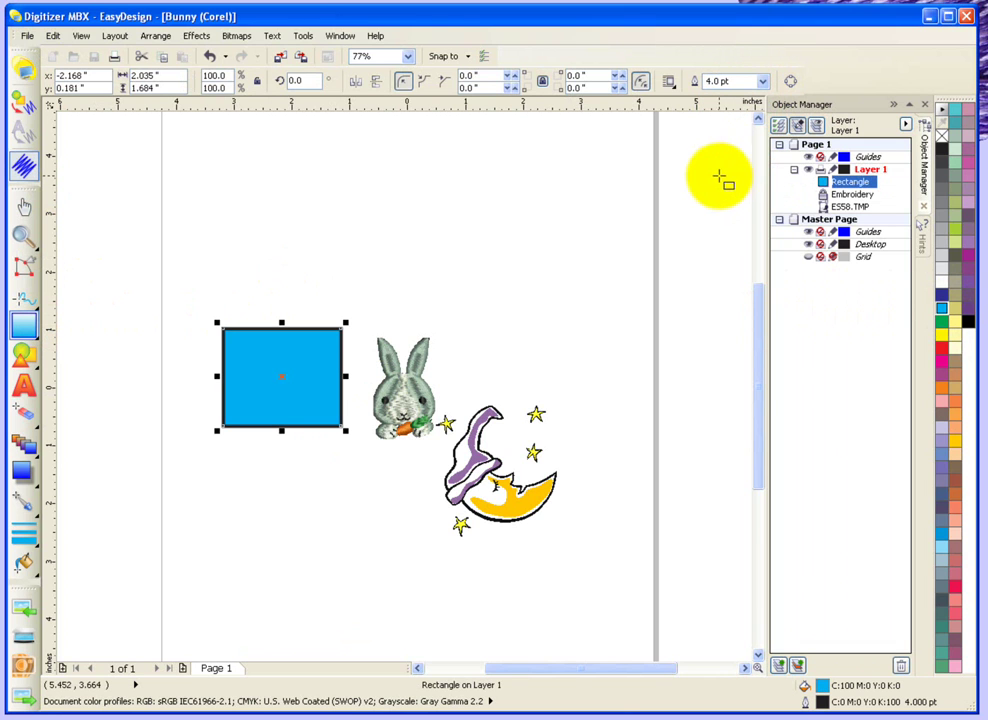
{"action": "left_click", "coordinate": [26, 72]}
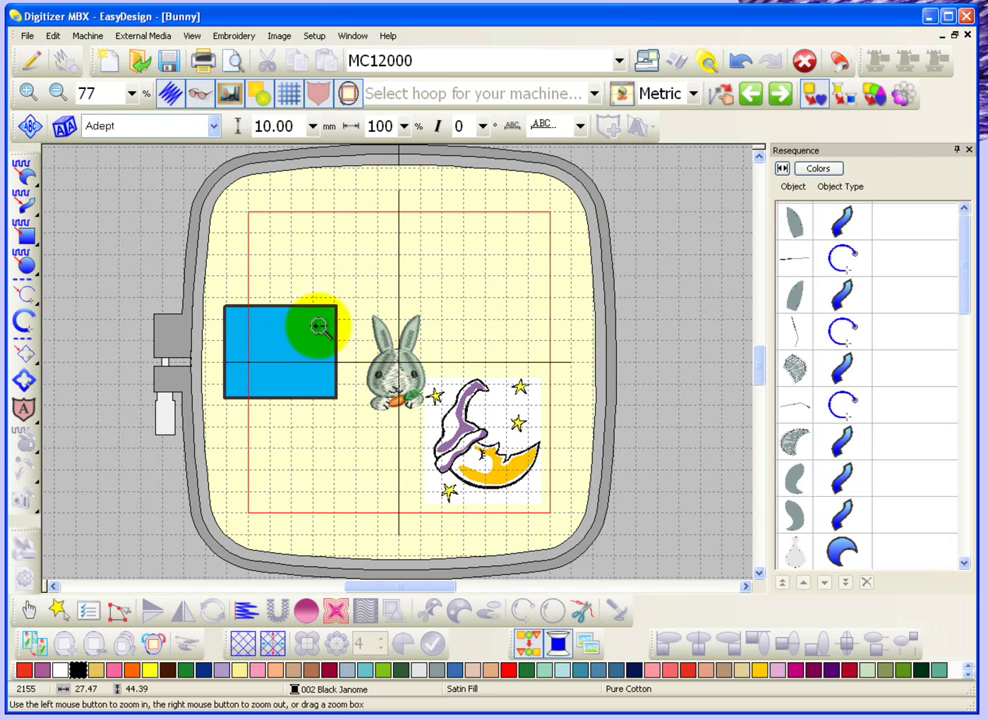
Step: Zoom in on the bunny and hat, hide the rectangle and moon picture, then zoom out to the hoop
{"action": "left_click_drag", "start_coordinate": [320, 328], "coordinate": [500, 462]}
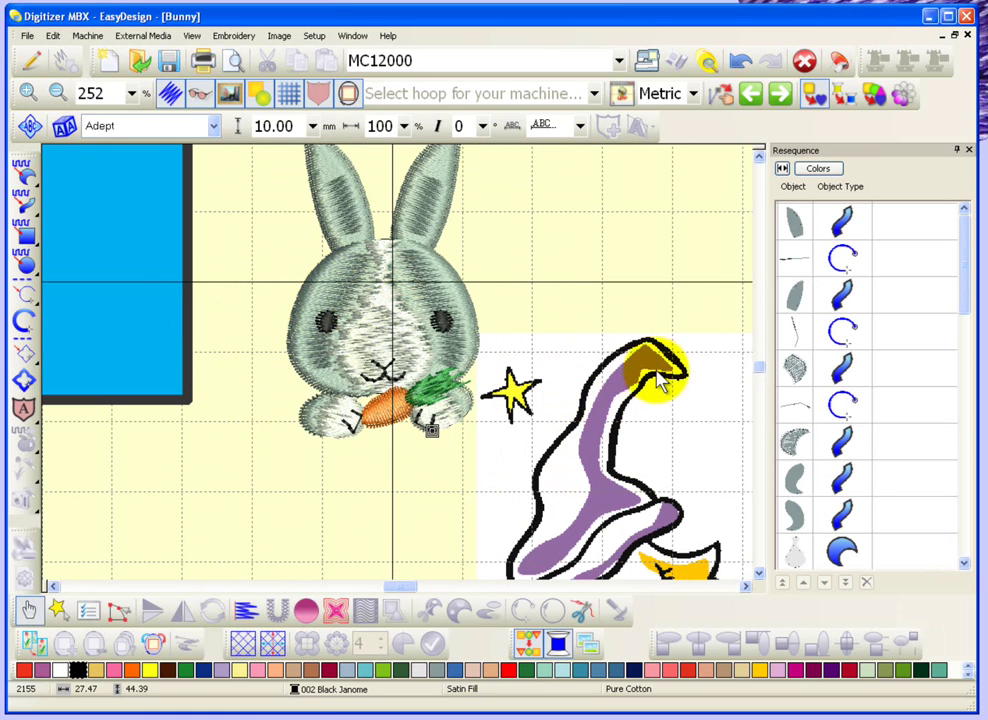
{"action": "left_click", "coordinate": [121, 280]}
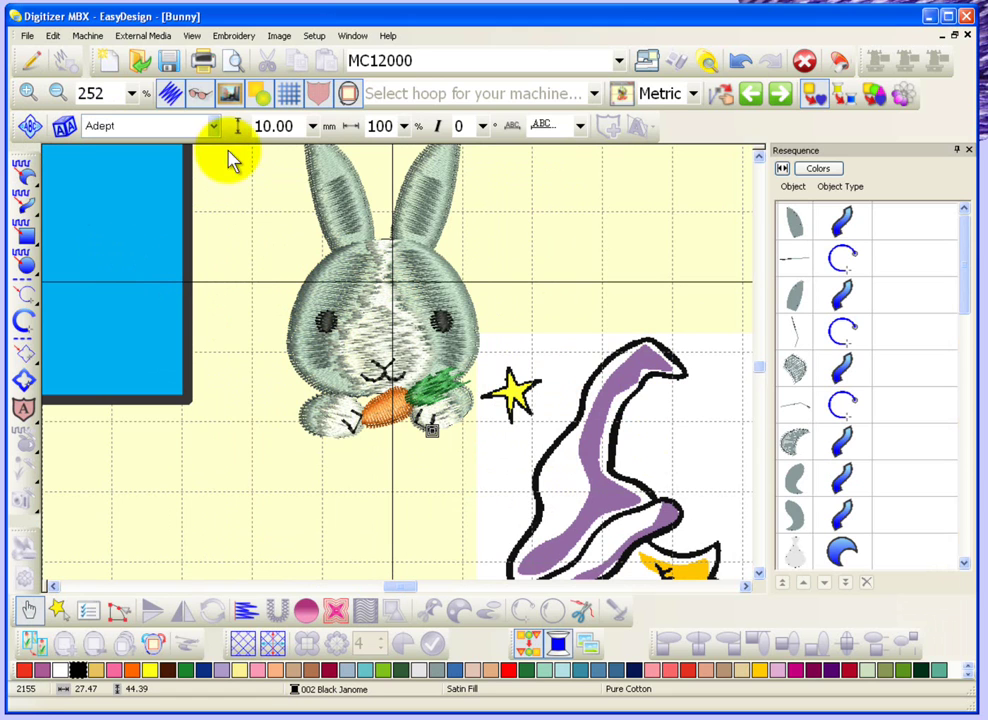
{"action": "left_click", "coordinate": [258, 98]}
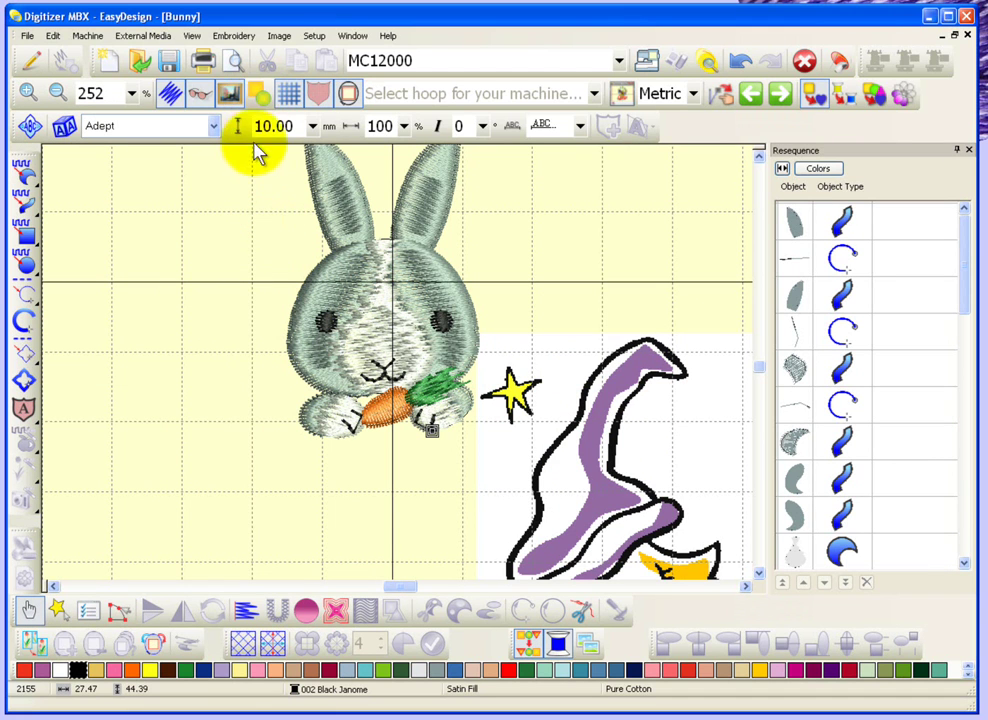
{"action": "left_click", "coordinate": [231, 93]}
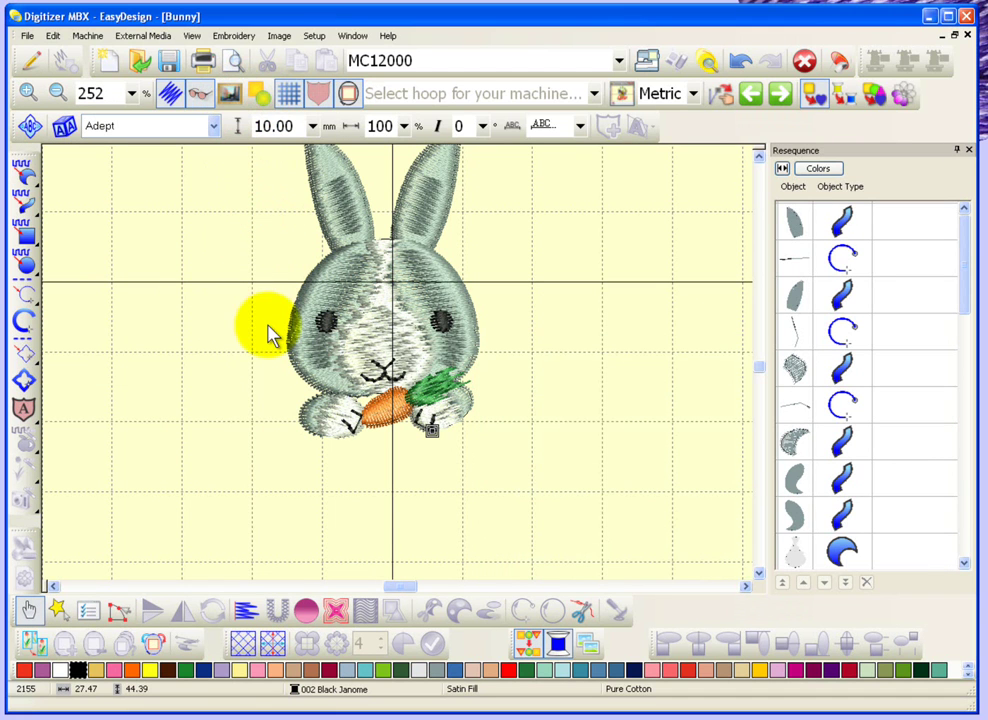
{"action": "key", "text": "shift+z"}
{"action": "key", "text": "shift+z"}
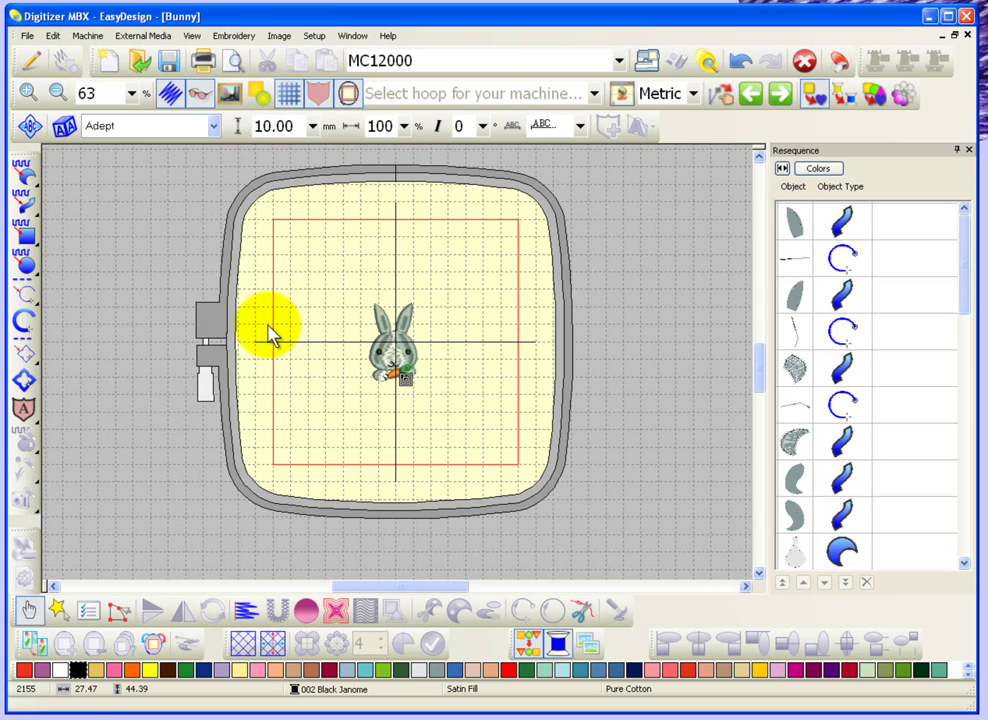
Step: Show the blue rectangle and moon picture again and turn the grid off
{"action": "left_click", "coordinate": [262, 93]}
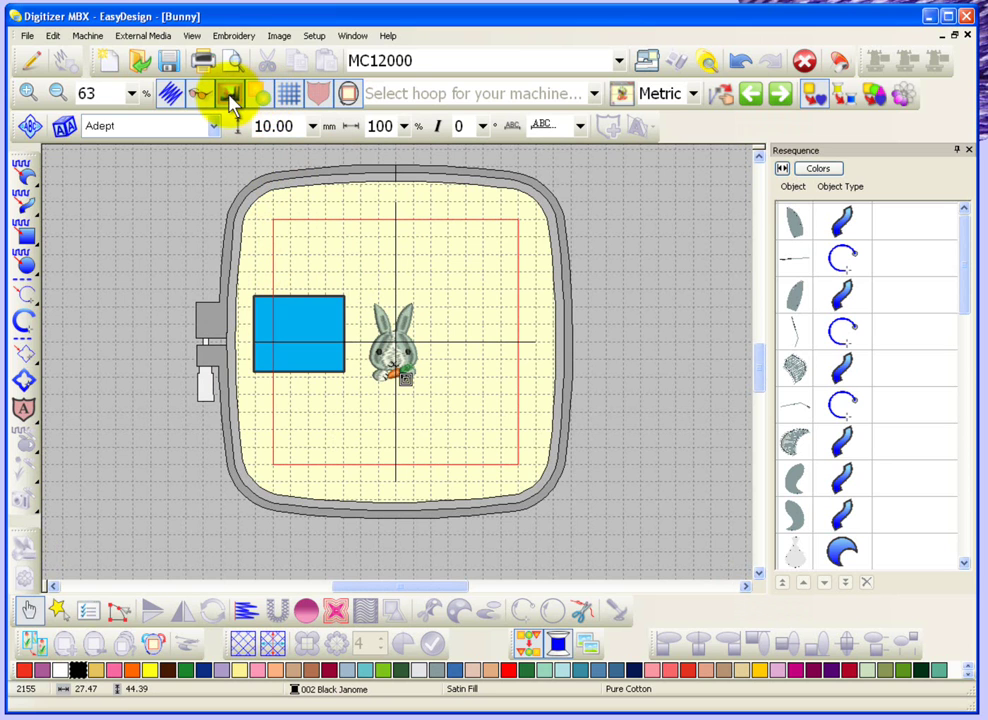
{"action": "left_click", "coordinate": [230, 93]}
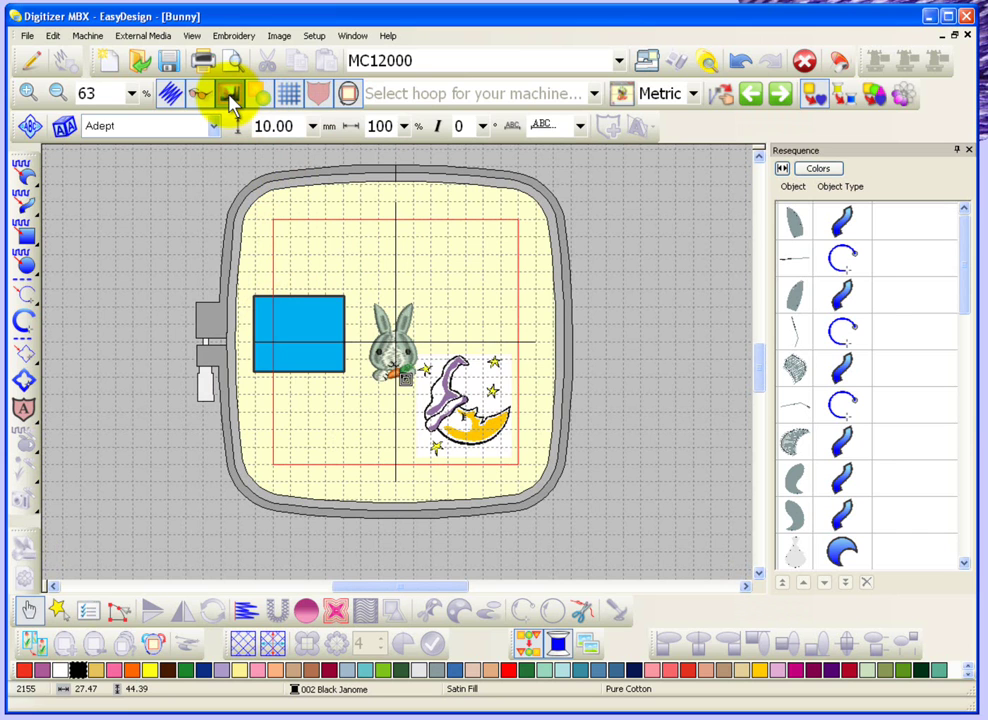
{"action": "left_click", "coordinate": [295, 97]}
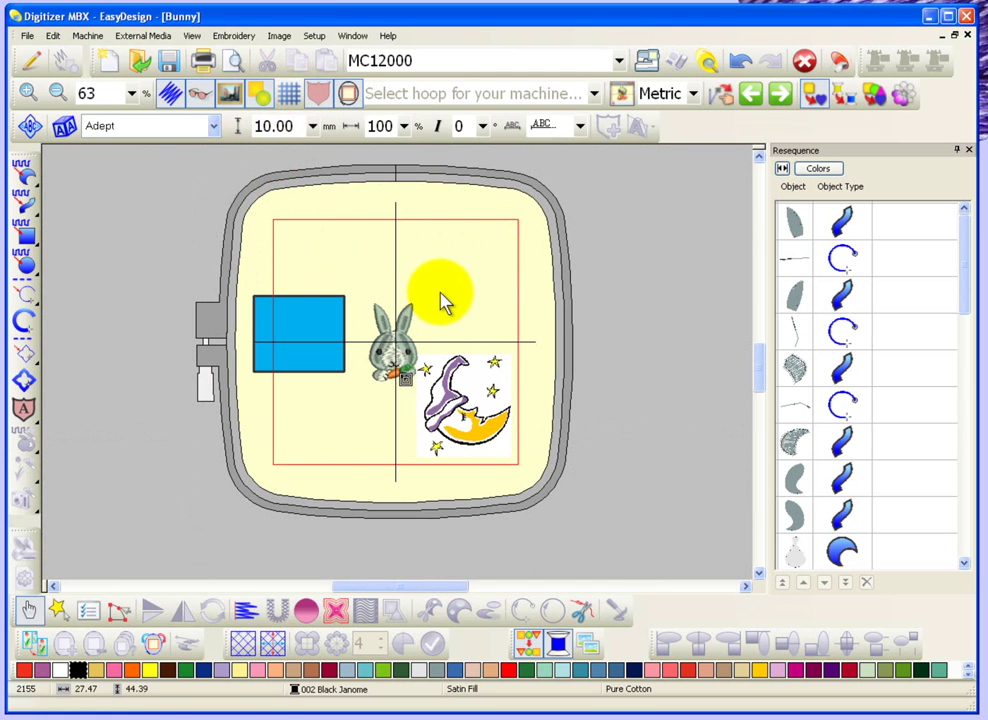
Step: Zoom in on the bunny's ears, turn the grid back on, and zoom out to the hoop
{"action": "key", "text": "b"}
{"action": "left_click_drag", "start_coordinate": [379, 243], "coordinate": [458, 320]}
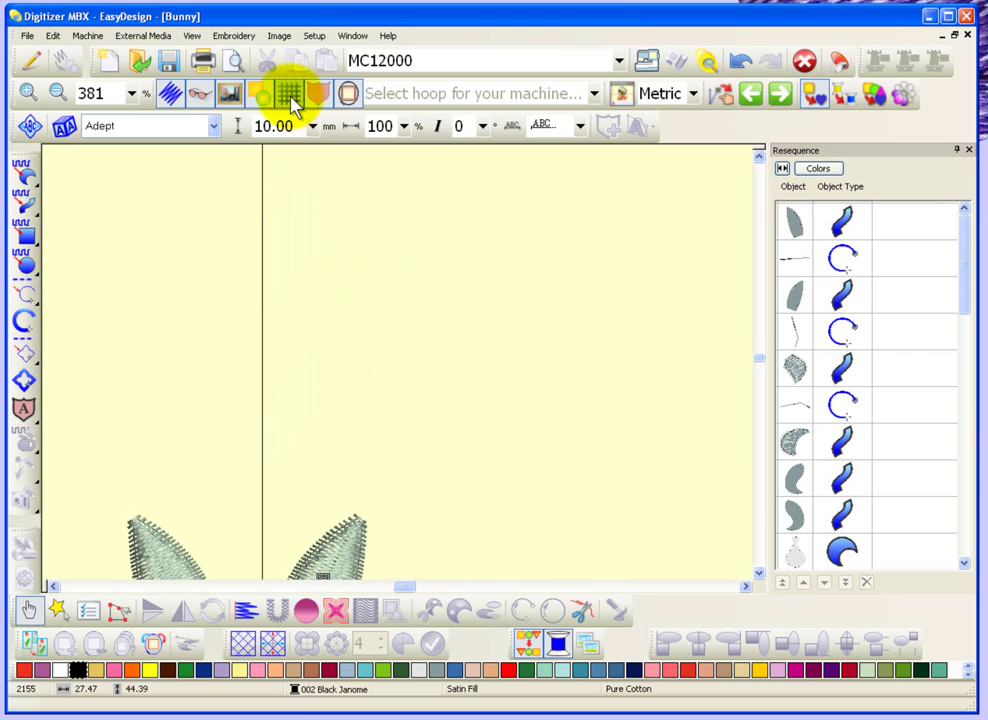
{"action": "left_click", "coordinate": [290, 96]}
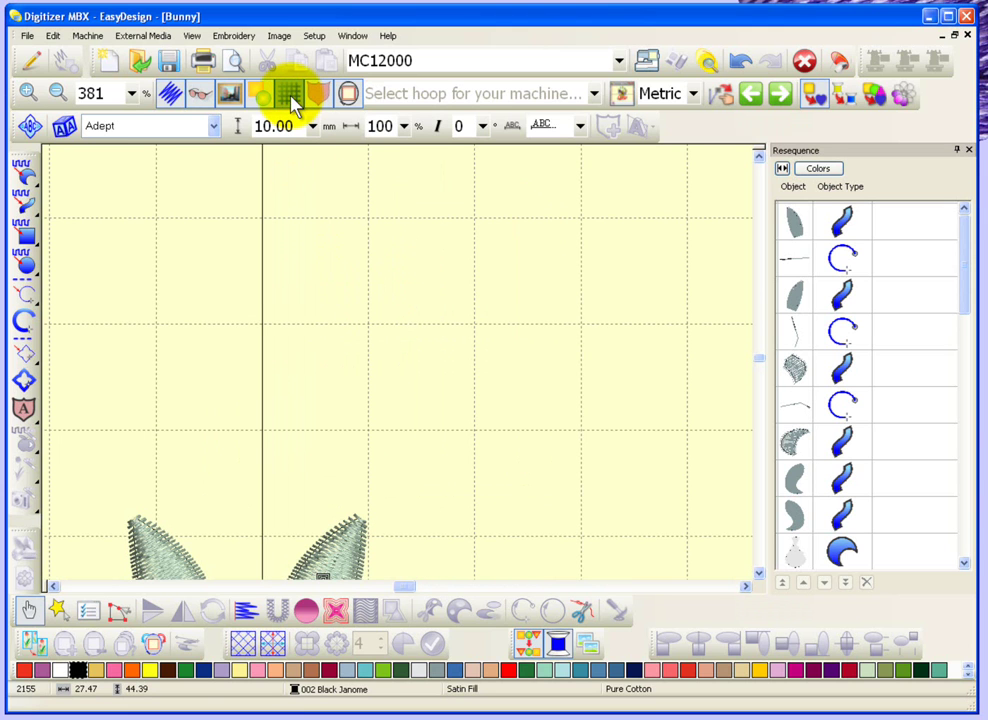
{"action": "key", "text": "shift+z"}
{"action": "key", "text": "shift+z"}
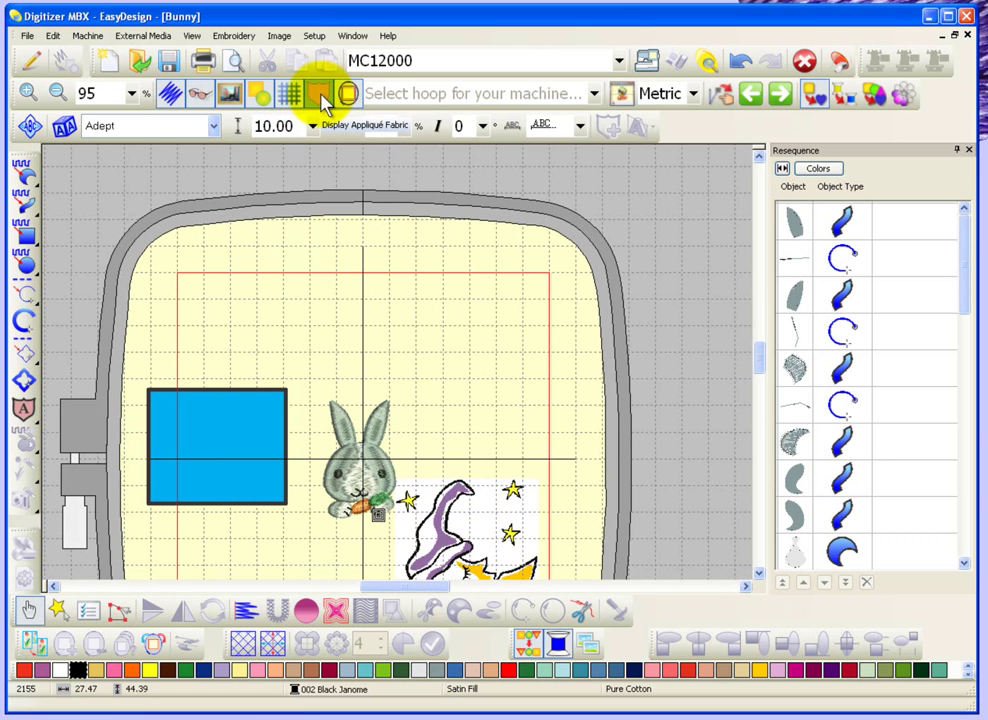
Step: Draw a four-corner trapezoid appliqué above the bunny and select it
{"action": "left_click", "coordinate": [24, 408]}
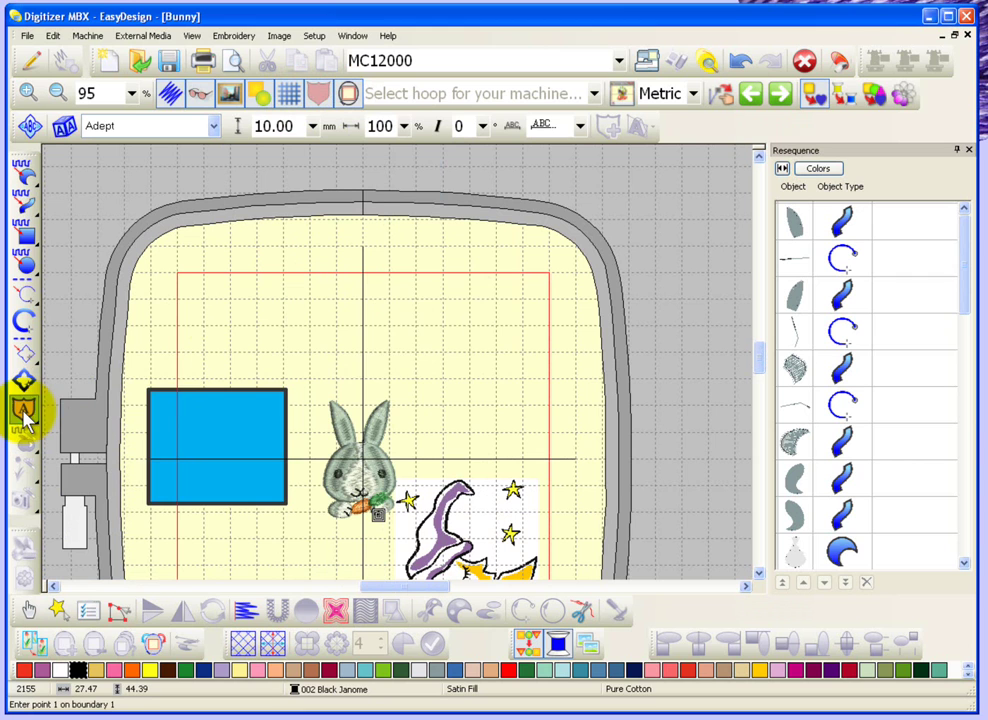
{"action": "left_click", "coordinate": [395, 300]}
{"action": "left_click", "coordinate": [521, 300]}
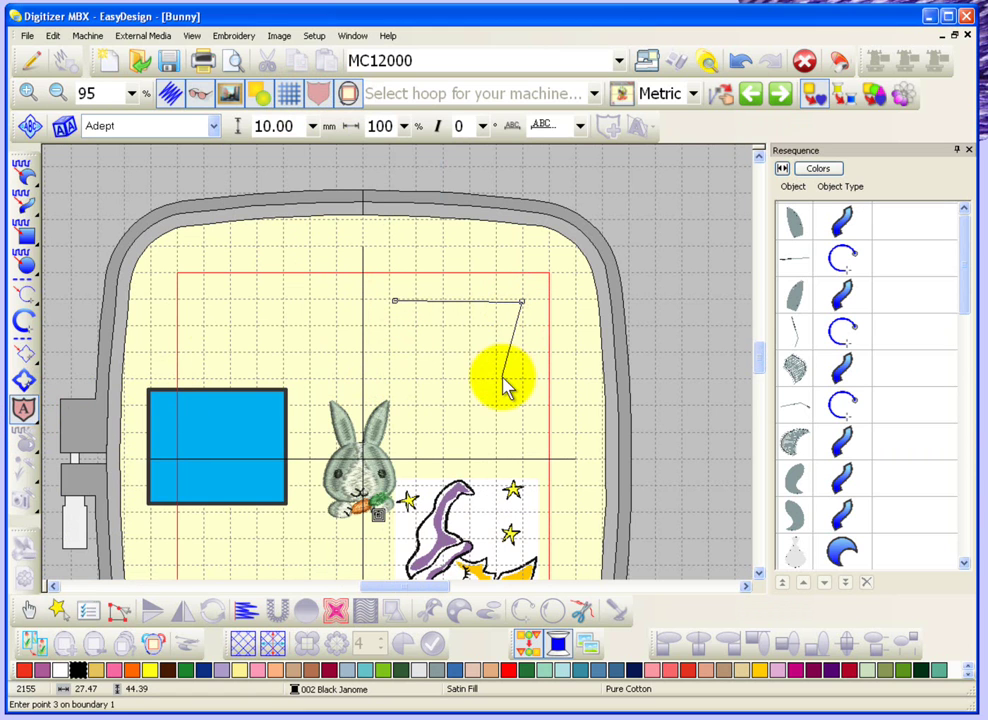
{"action": "left_click", "coordinate": [502, 376]}
{"action": "left_click", "coordinate": [392, 353]}
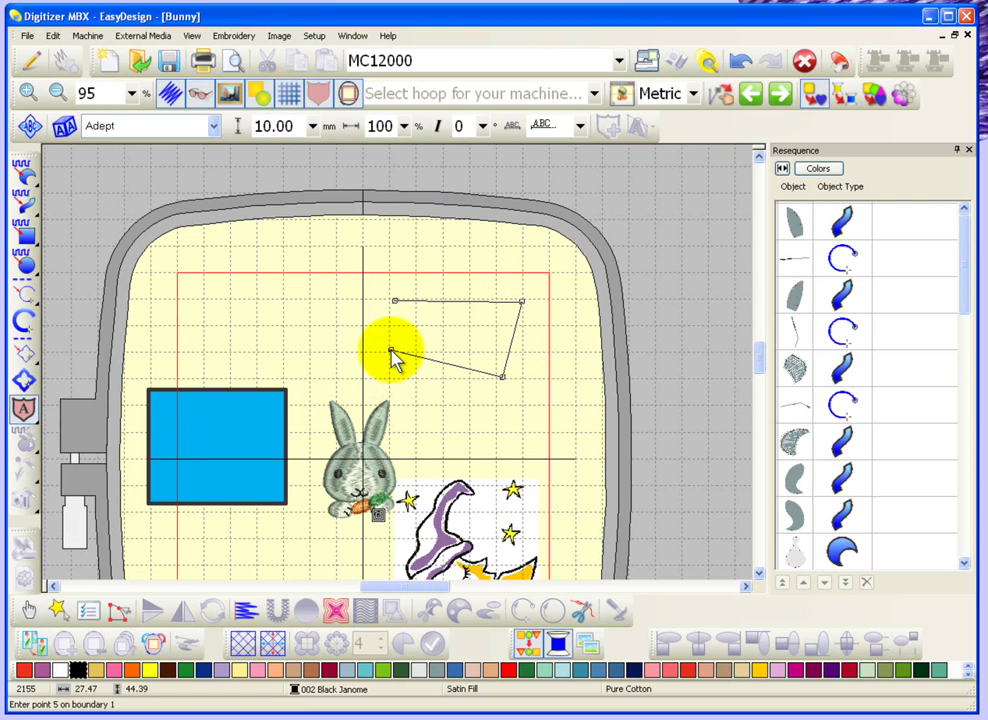
{"action": "key", "text": "Return"}
{"action": "key", "text": "Return"}
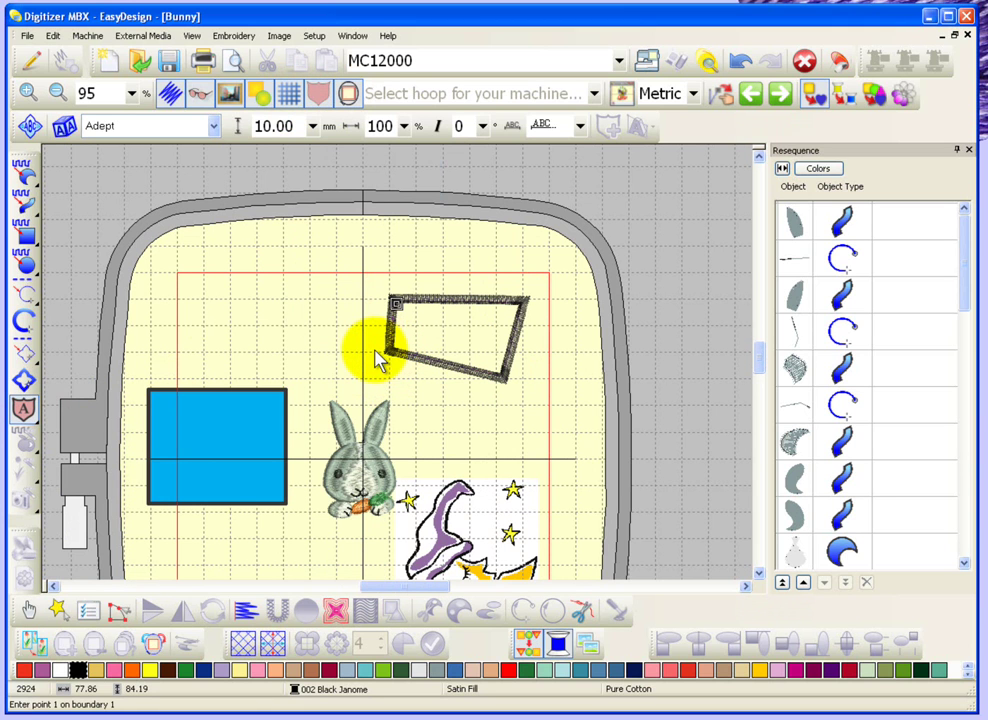
{"action": "left_click", "coordinate": [27, 612]}
{"action": "left_click", "coordinate": [381, 336]}
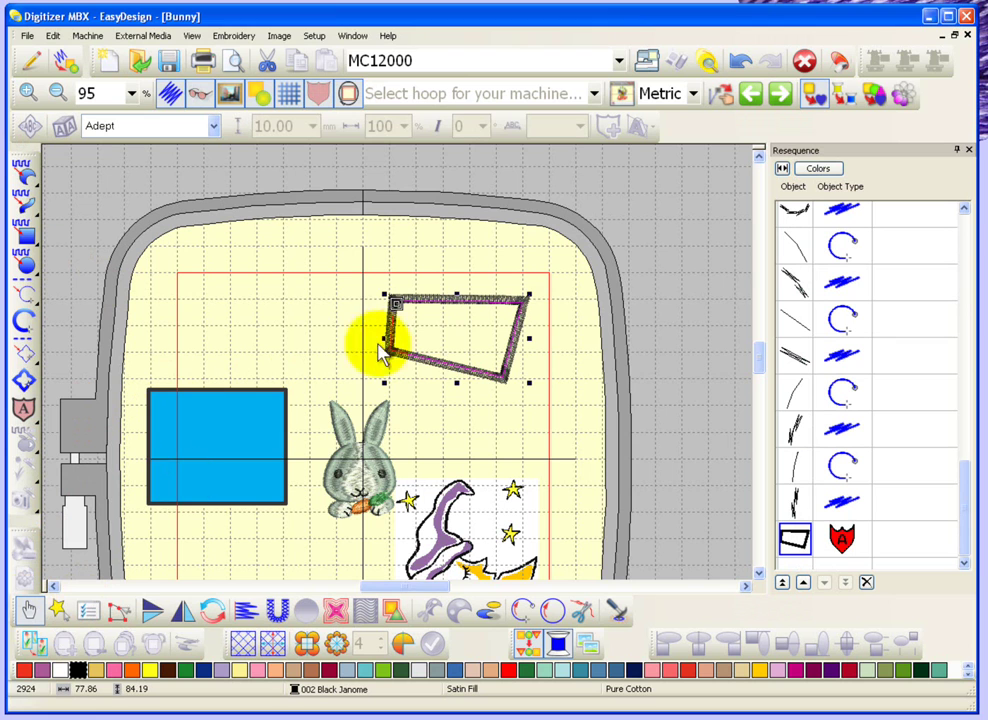
Step: Set the trapezoid appliqué's fabric to custom Felt - Emerald Green and apply it
{"action": "double_click", "coordinate": [442, 338]}
{"action": "left_click", "coordinate": [420, 171]}
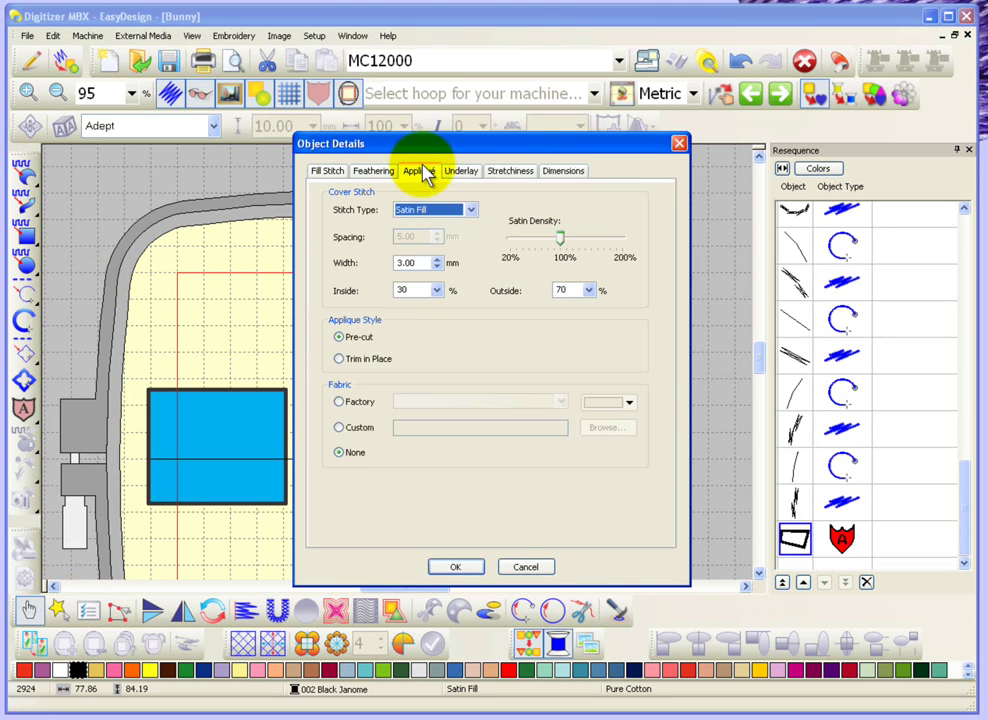
{"action": "left_click", "coordinate": [339, 428]}
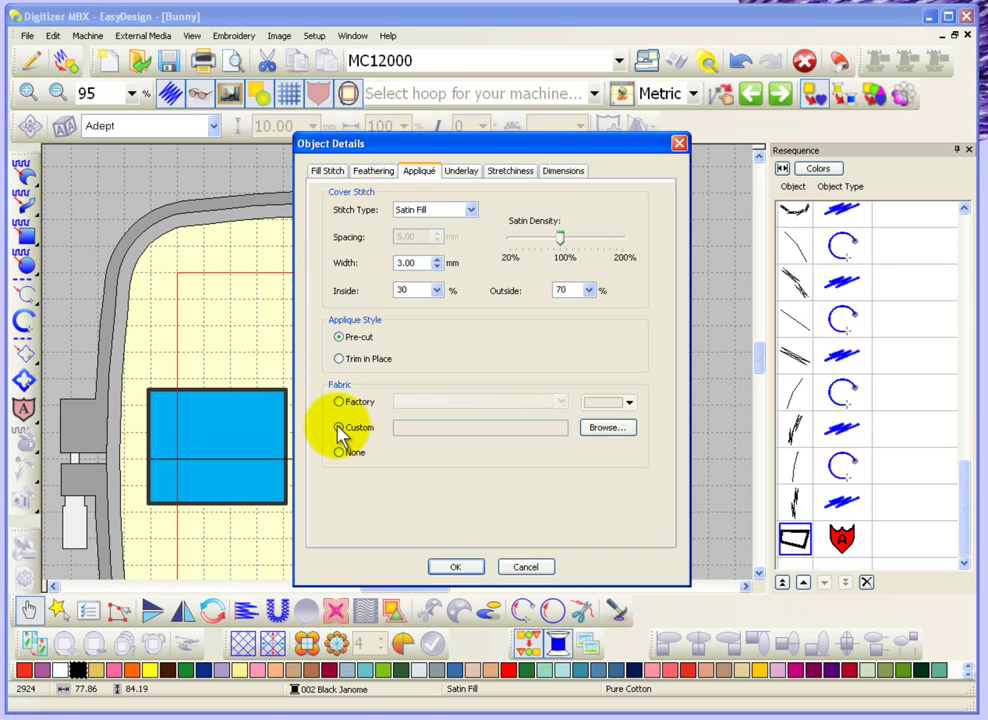
{"action": "left_click", "coordinate": [612, 427]}
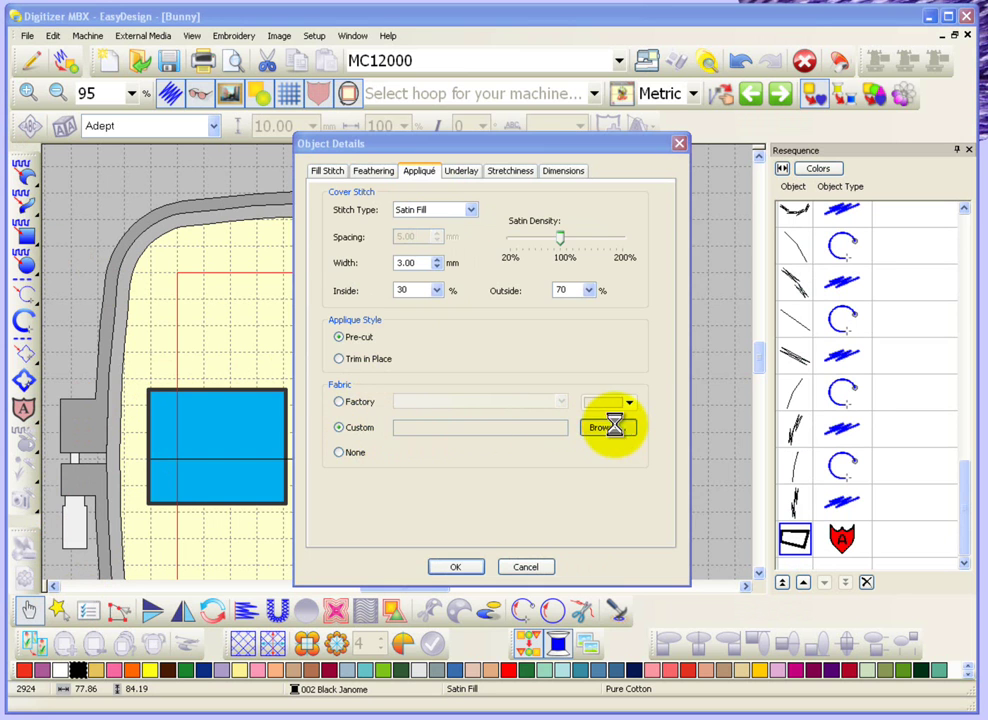
{"action": "left_click", "coordinate": [640, 415]}
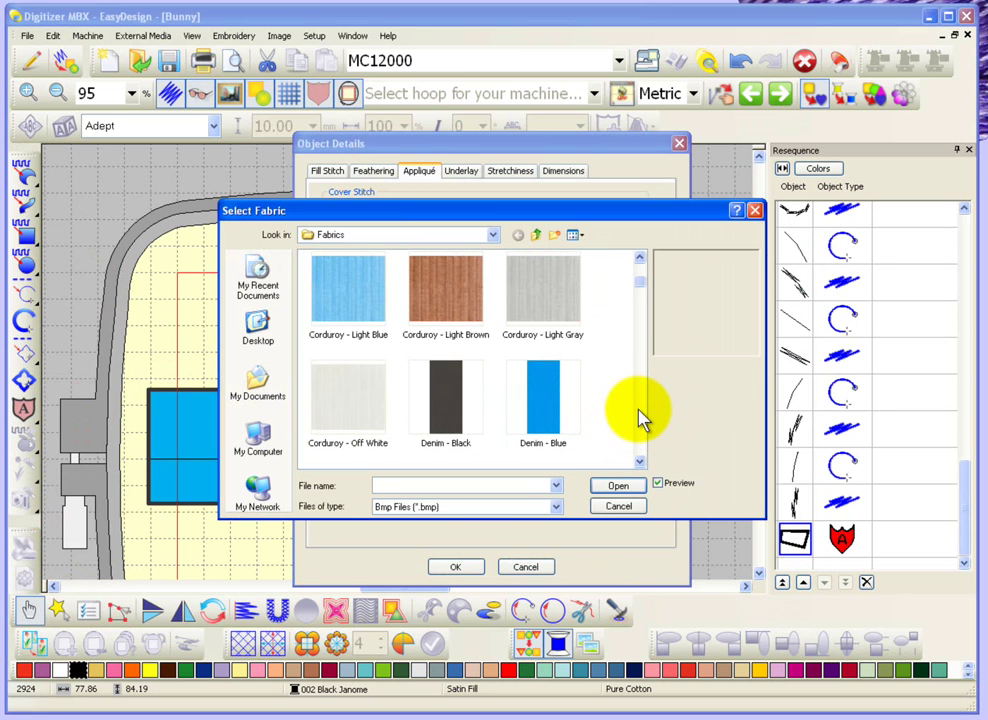
{"action": "left_click", "coordinate": [640, 415]}
{"action": "left_click", "coordinate": [639, 417]}
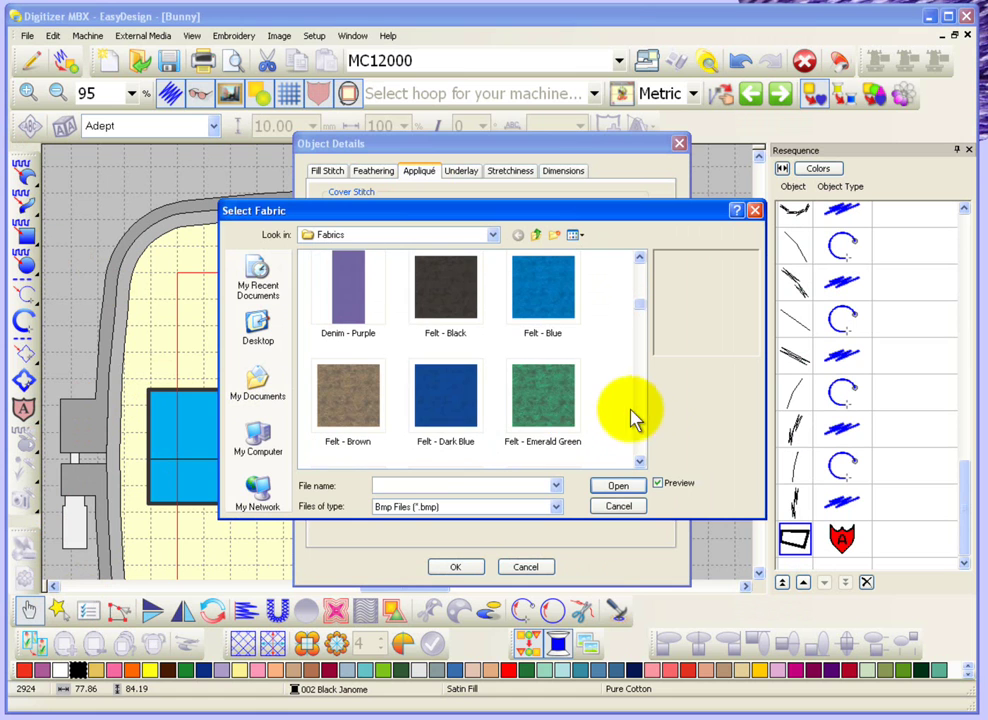
{"action": "left_click", "coordinate": [556, 404]}
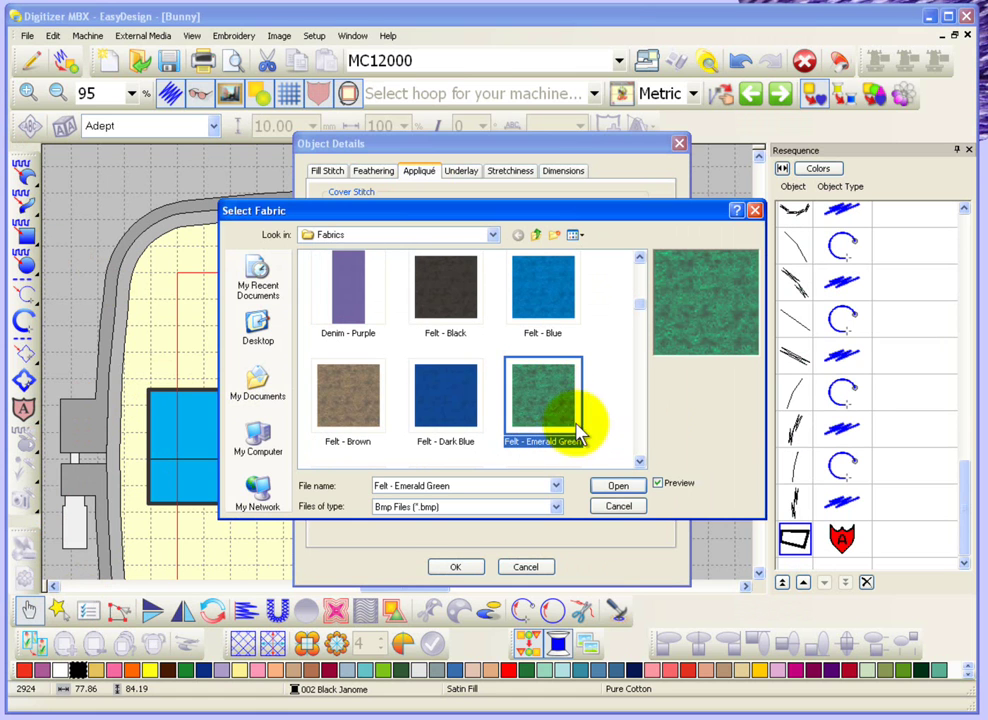
{"action": "left_click", "coordinate": [619, 487]}
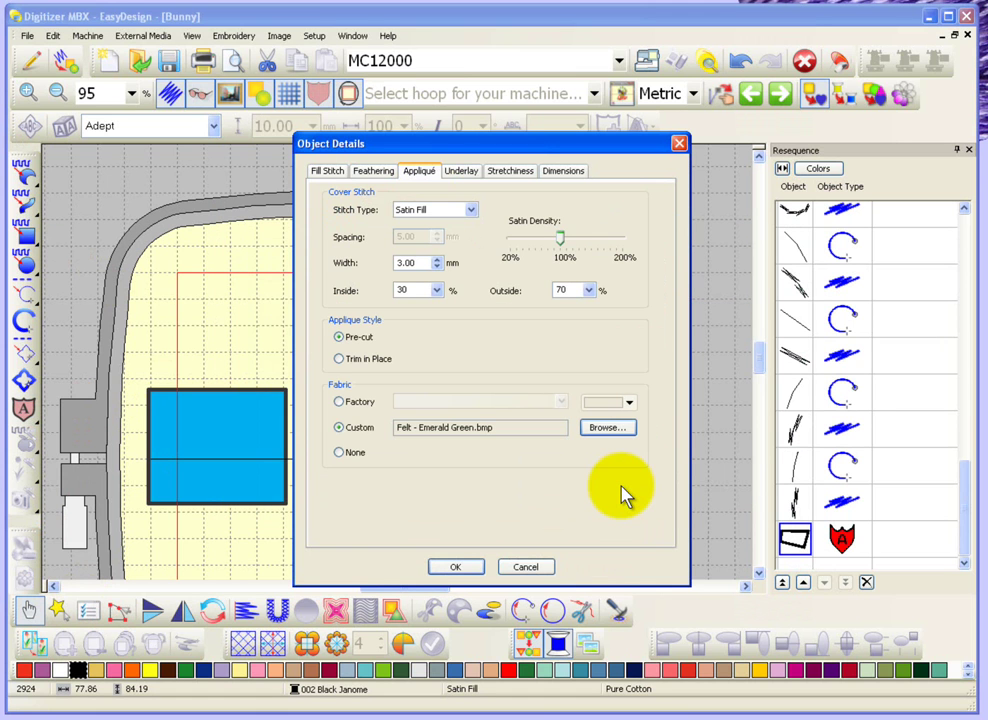
{"action": "left_click", "coordinate": [456, 568]}
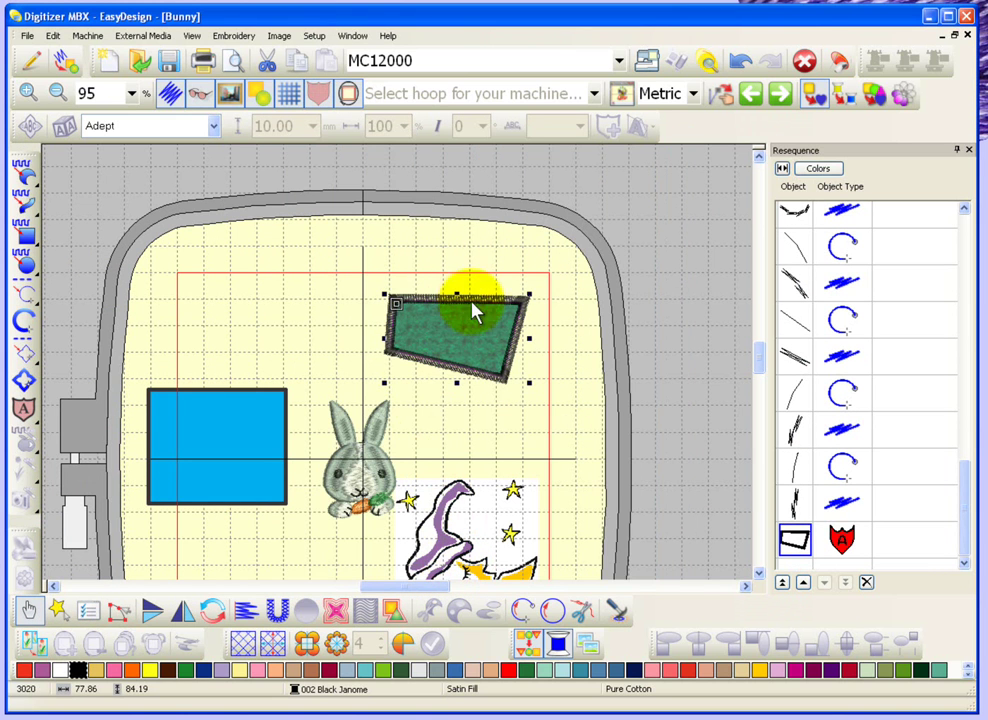
{"action": "key", "text": "z"}
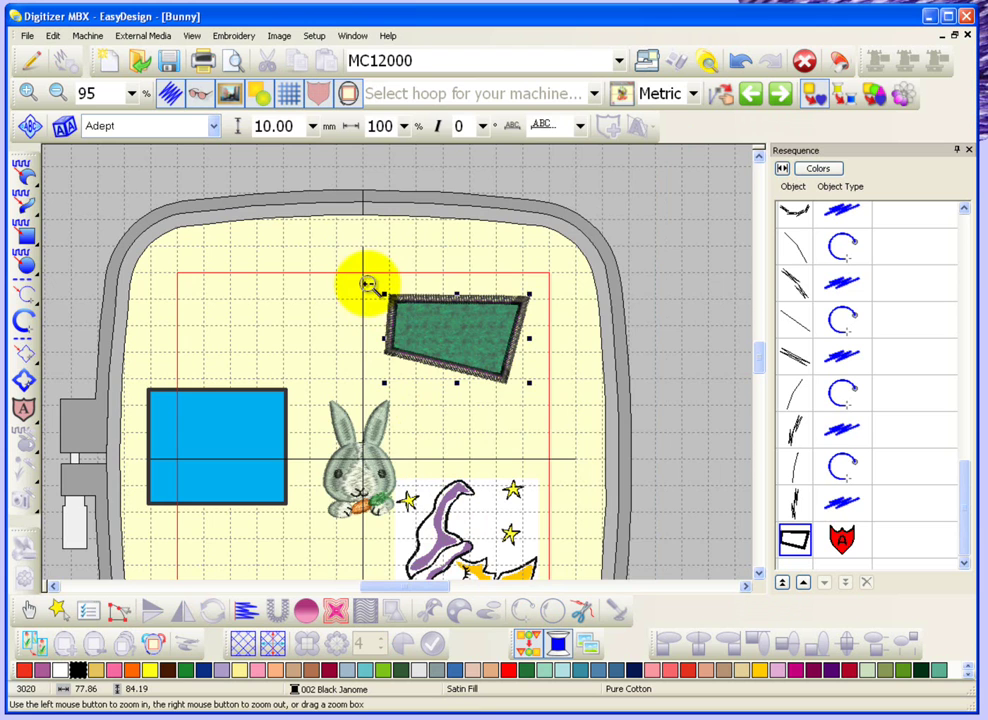
{"action": "left_click_drag", "start_coordinate": [368, 284], "coordinate": [531, 390]}
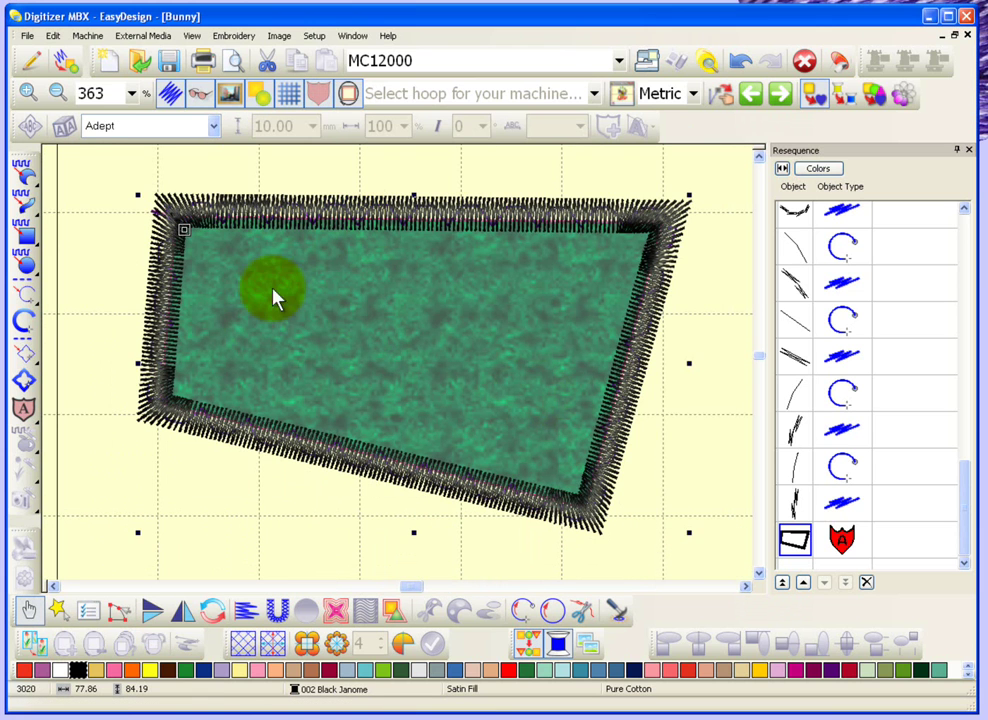
{"action": "left_click", "coordinate": [316, 96]}
{"action": "left_click", "coordinate": [318, 97]}
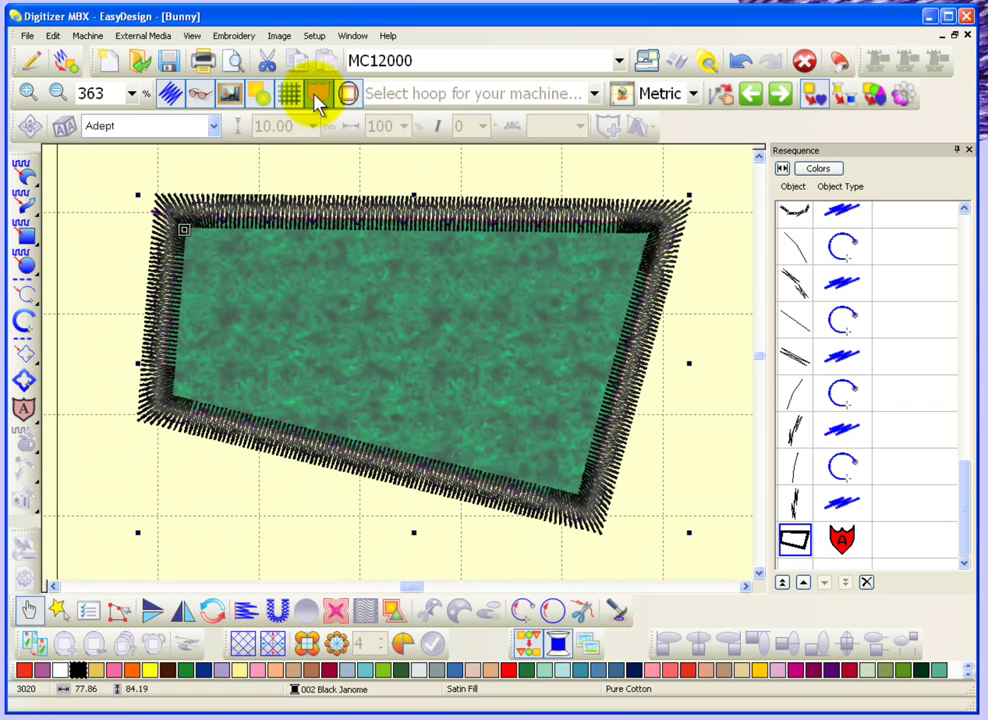
{"action": "key", "text": "shift+z"}
{"action": "key", "text": "shift+z"}
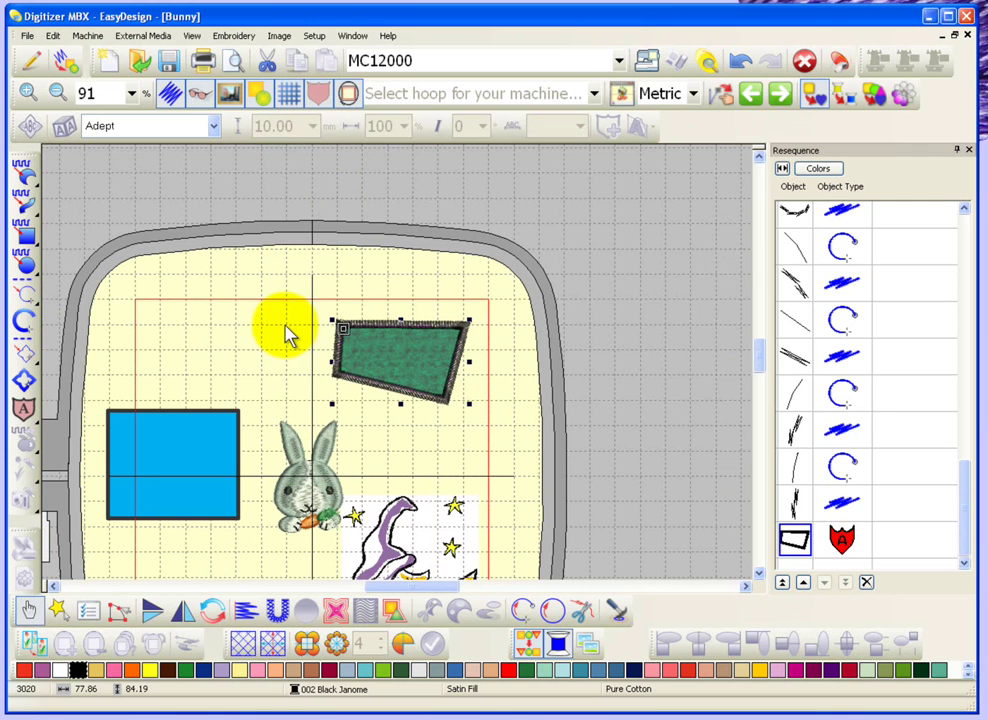
{"action": "left_click", "coordinate": [287, 335]}
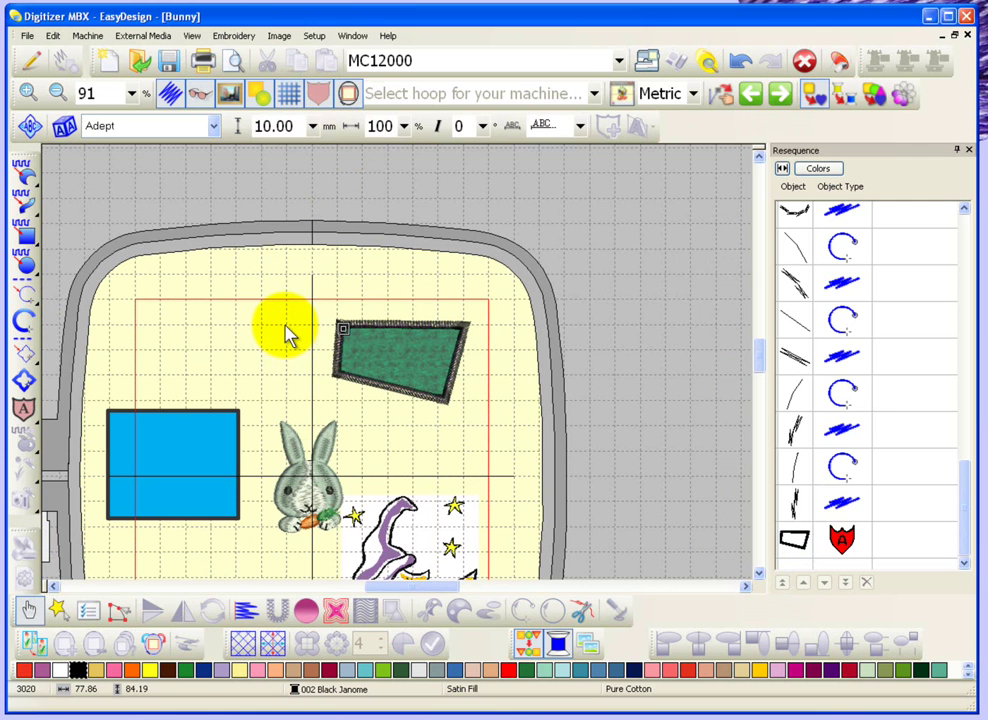
Step: Hide the hoop, zoom in on the bunny and carrot, and bring up the View menu
{"action": "left_click", "coordinate": [351, 95]}
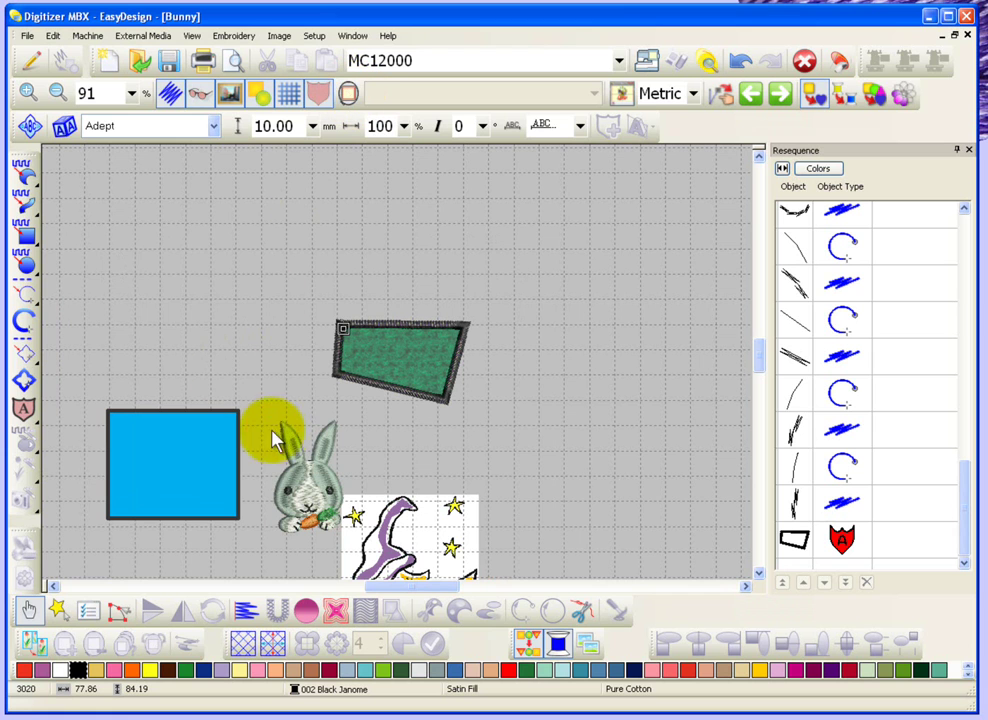
{"action": "key", "text": "z"}
{"action": "left_click_drag", "start_coordinate": [266, 427], "coordinate": [358, 540]}
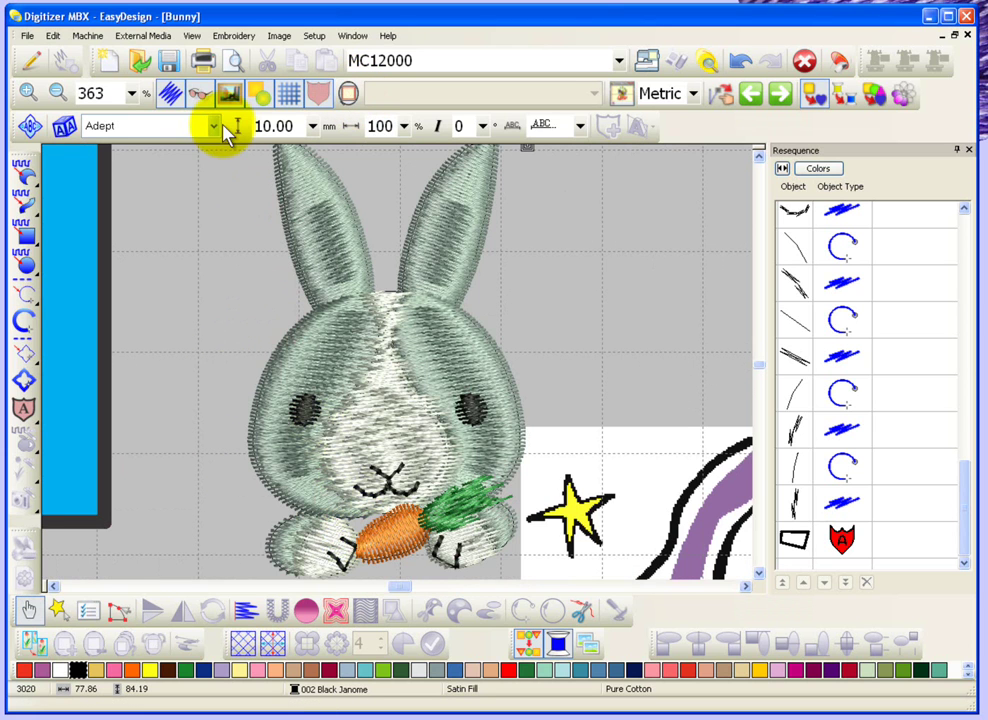
{"action": "left_click", "coordinate": [192, 36]}
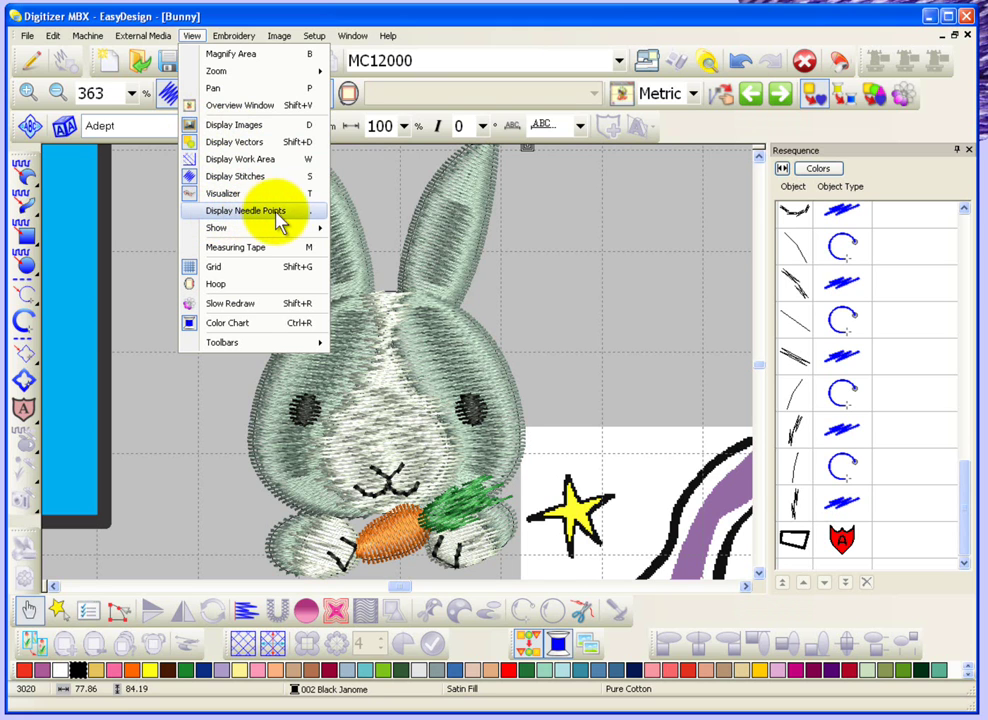
Step: Display needle points, turn off the Visualizer, and zoom closely into one bunny ear
{"action": "left_click", "coordinate": [249, 212]}
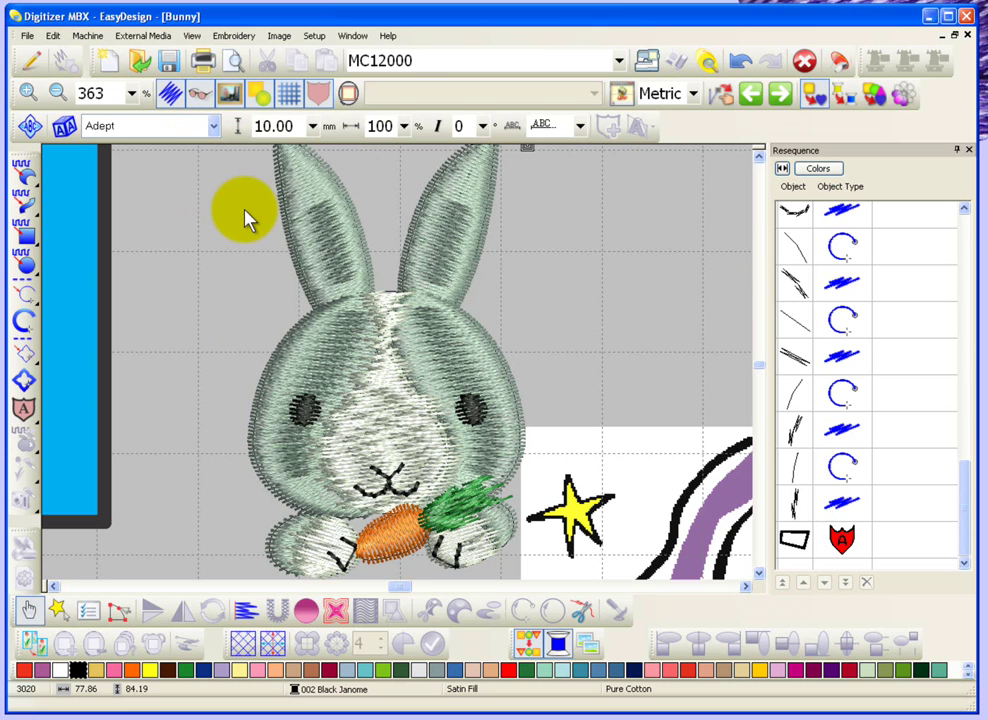
{"action": "left_click", "coordinate": [200, 95]}
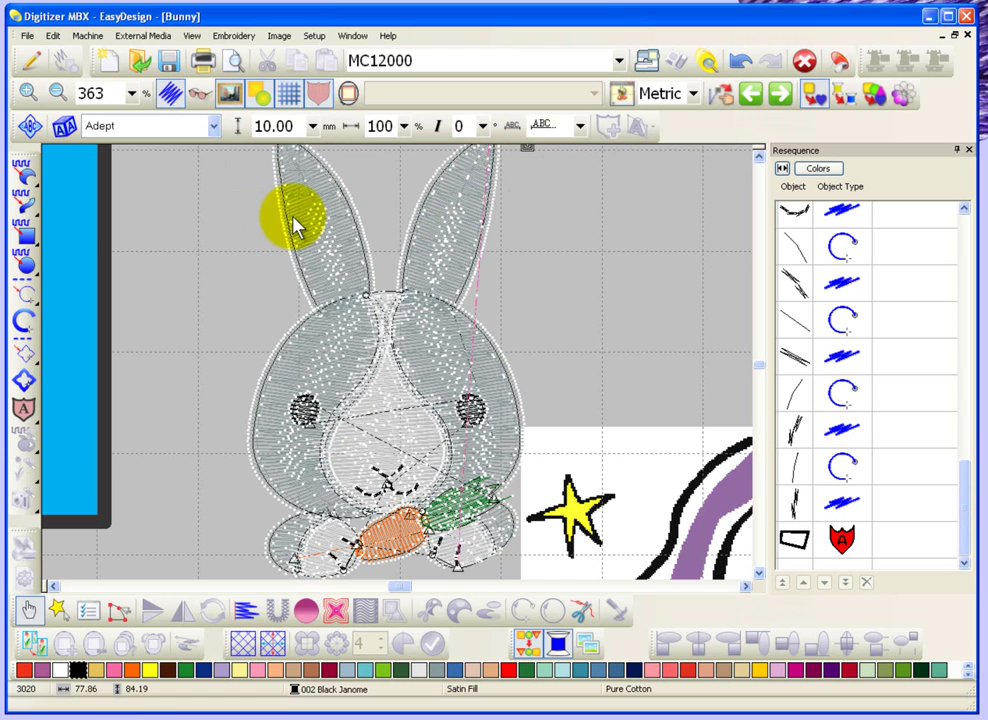
{"action": "key", "text": "b"}
{"action": "left_click_drag", "start_coordinate": [255, 198], "coordinate": [390, 297]}
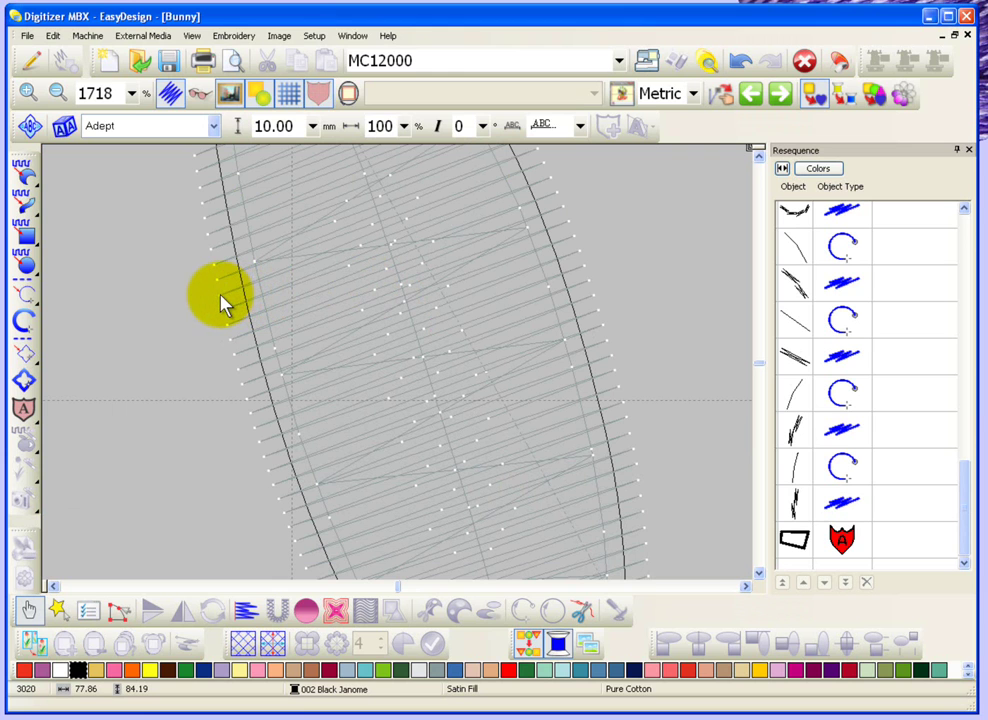
{"action": "left_click", "coordinate": [191, 36]}
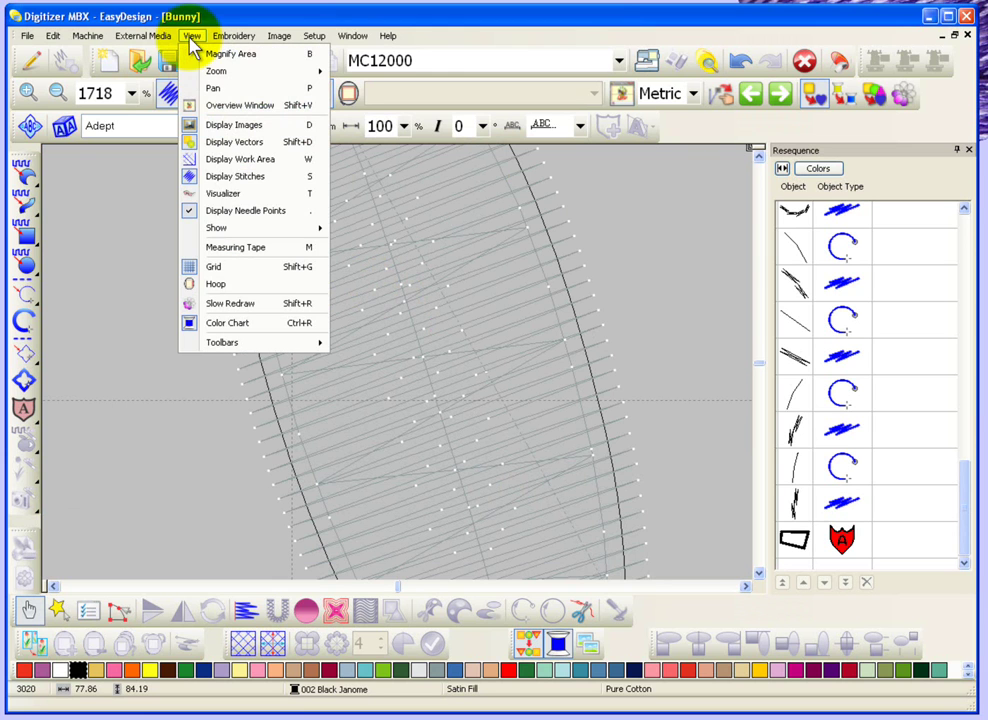
Step: Toggle Display Needle Points off and back on, then zoom out to 859% to show both ears
{"action": "left_click", "coordinate": [234, 211]}
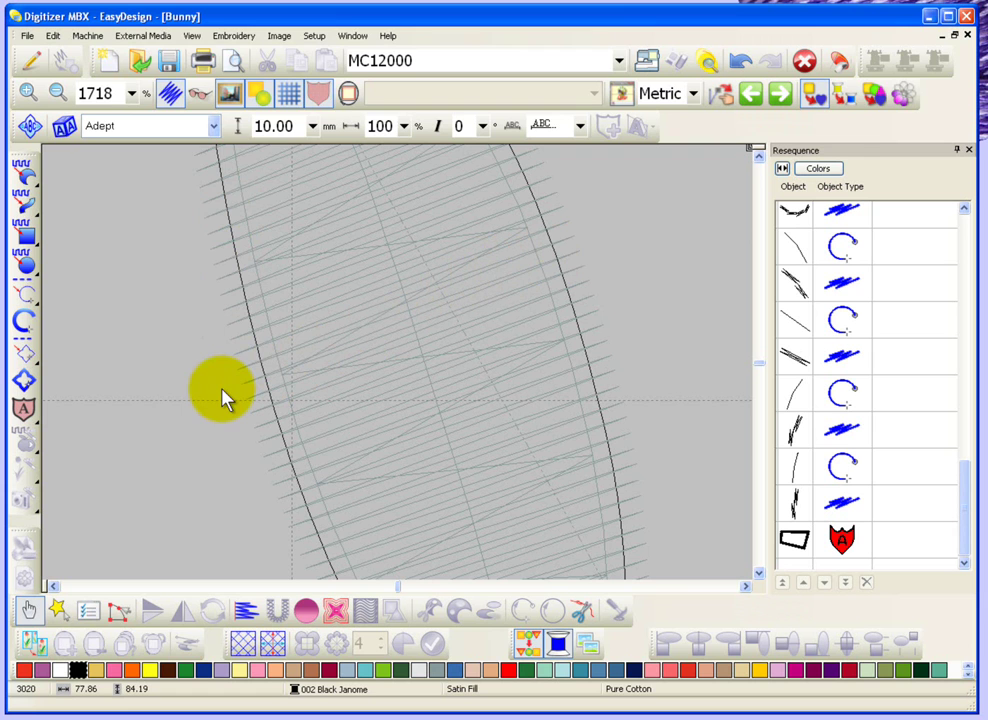
{"action": "left_click", "coordinate": [190, 36]}
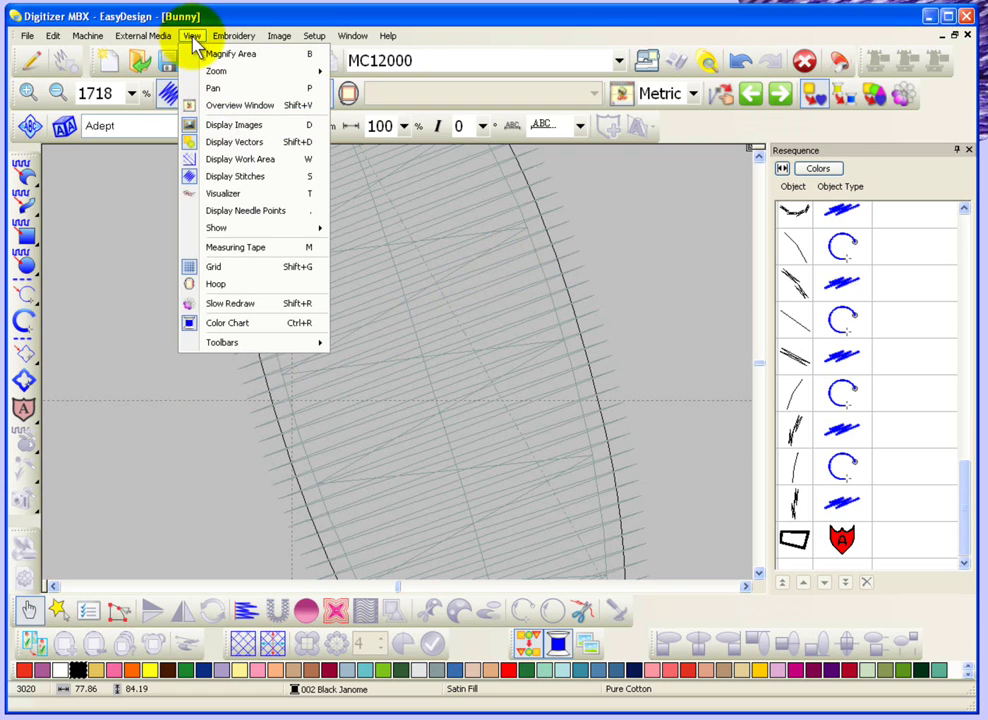
{"action": "left_click", "coordinate": [258, 211]}
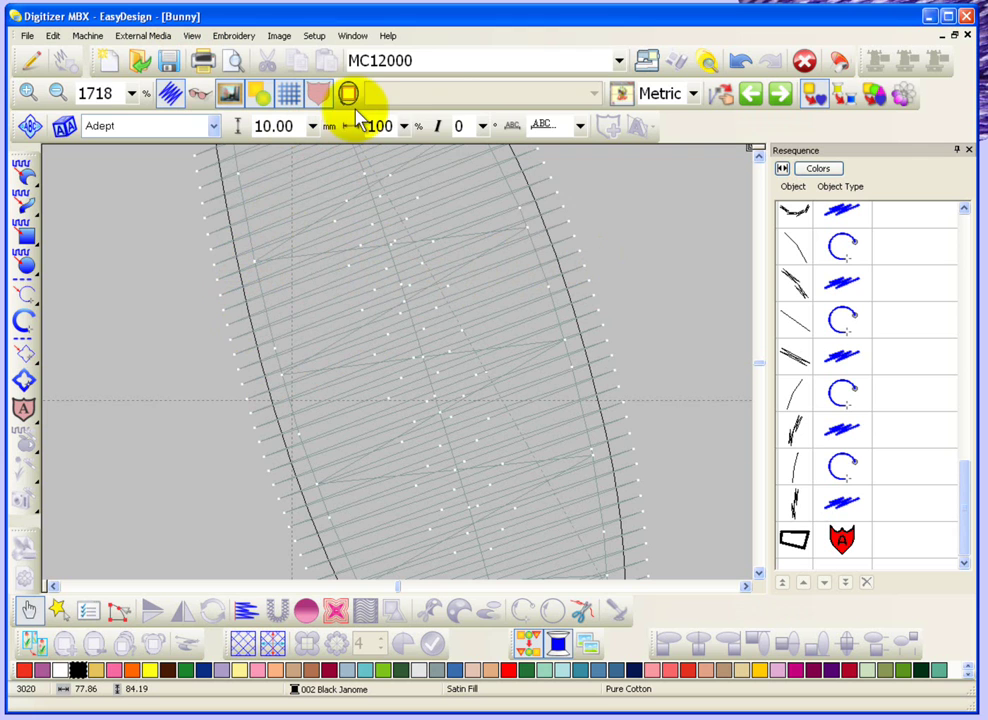
{"action": "scroll", "coordinate": [572, 225], "scroll_direction": "down", "scroll_amount": 1}
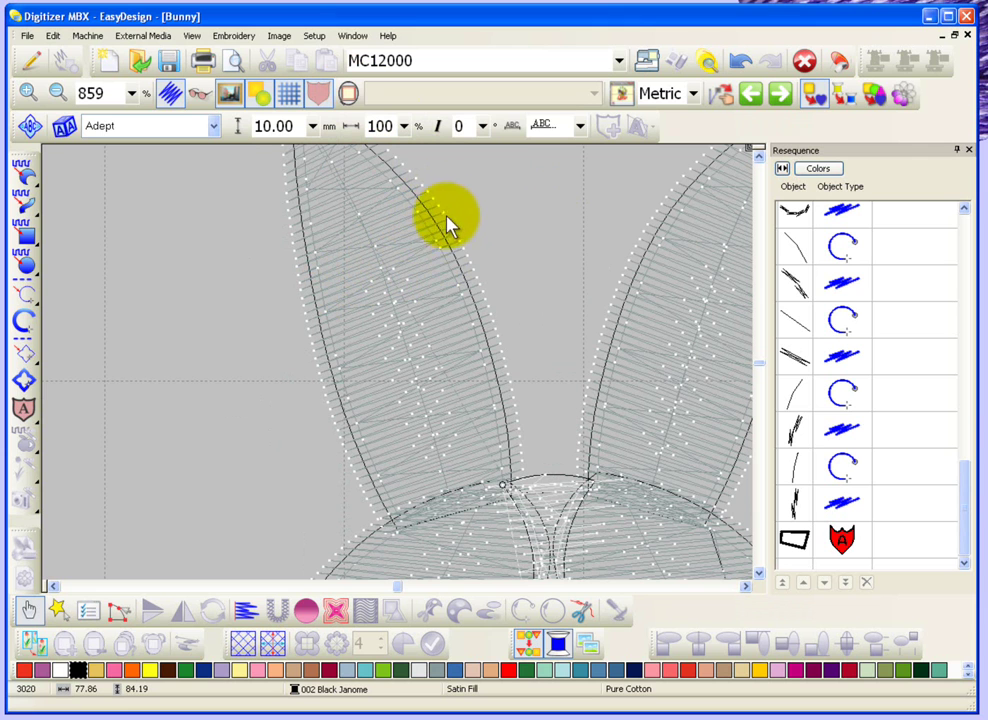
Step: Turn on the hoop display and zoom out to 54% so the whole hoop fits
{"action": "left_click", "coordinate": [348, 92]}
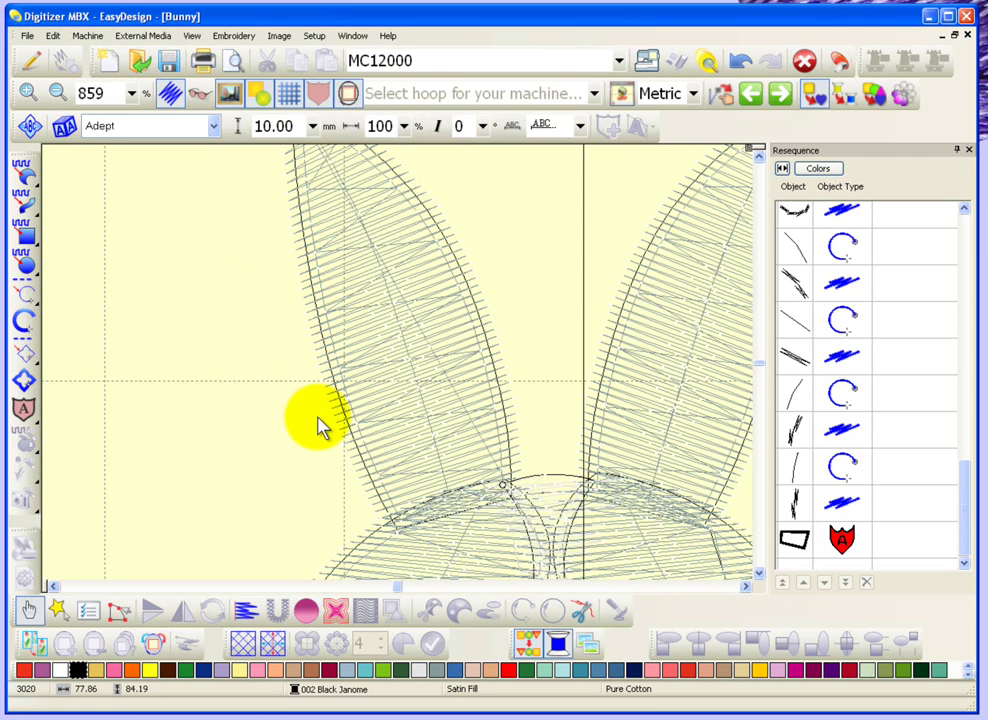
{"action": "key", "text": "shift+z"}
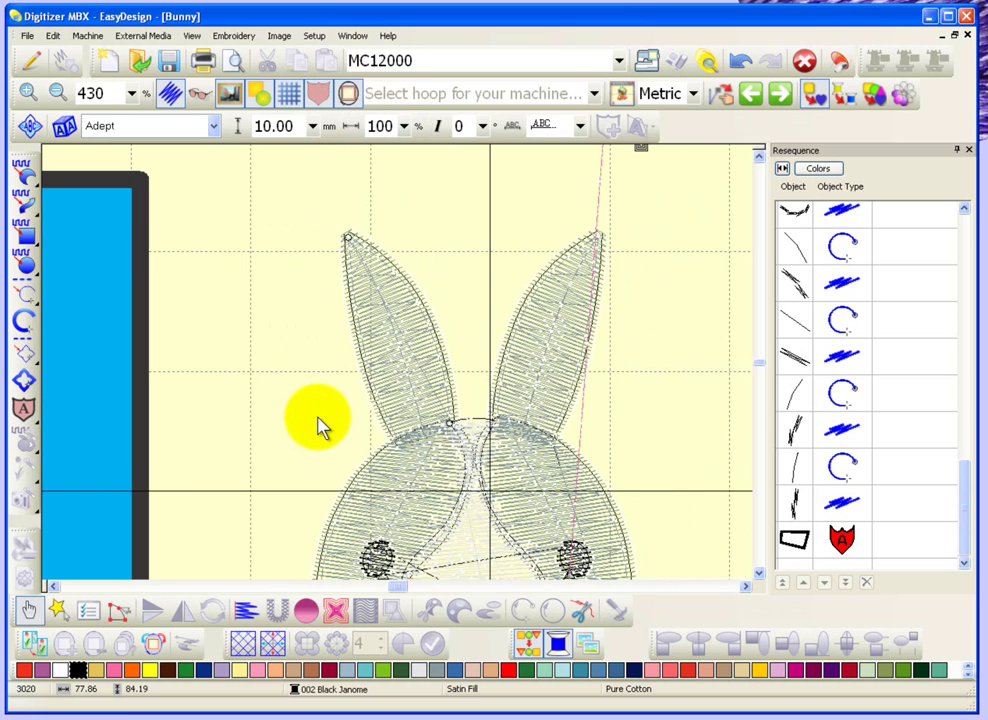
{"action": "key", "text": "shift+z"}
{"action": "key", "text": "shift+z"}
{"action": "key", "text": "shift+z"}
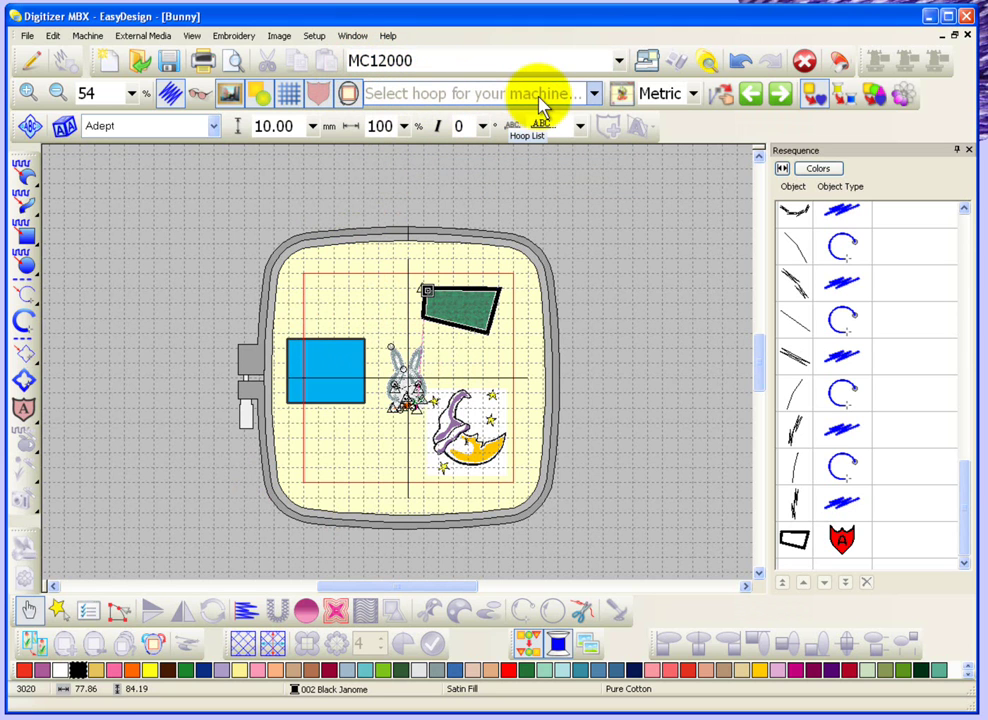
Step: Try the SQ14 (140 x 140) hoop, then switch to machine MC11000 with Hoop ST (126 x 110)
{"action": "left_click", "coordinate": [595, 93]}
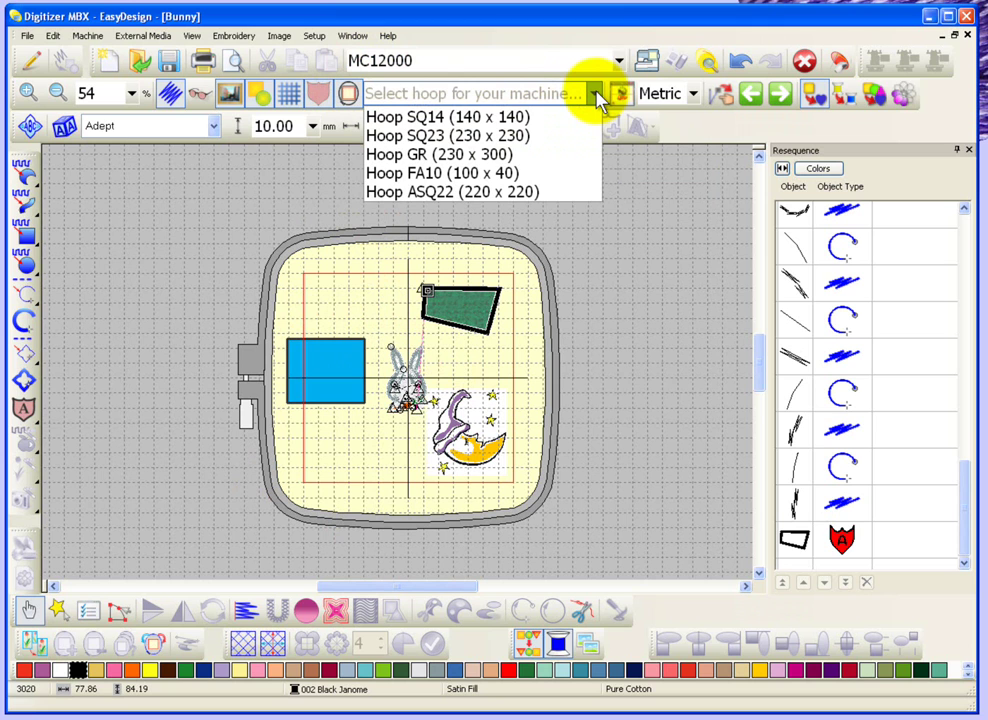
{"action": "left_click", "coordinate": [455, 125]}
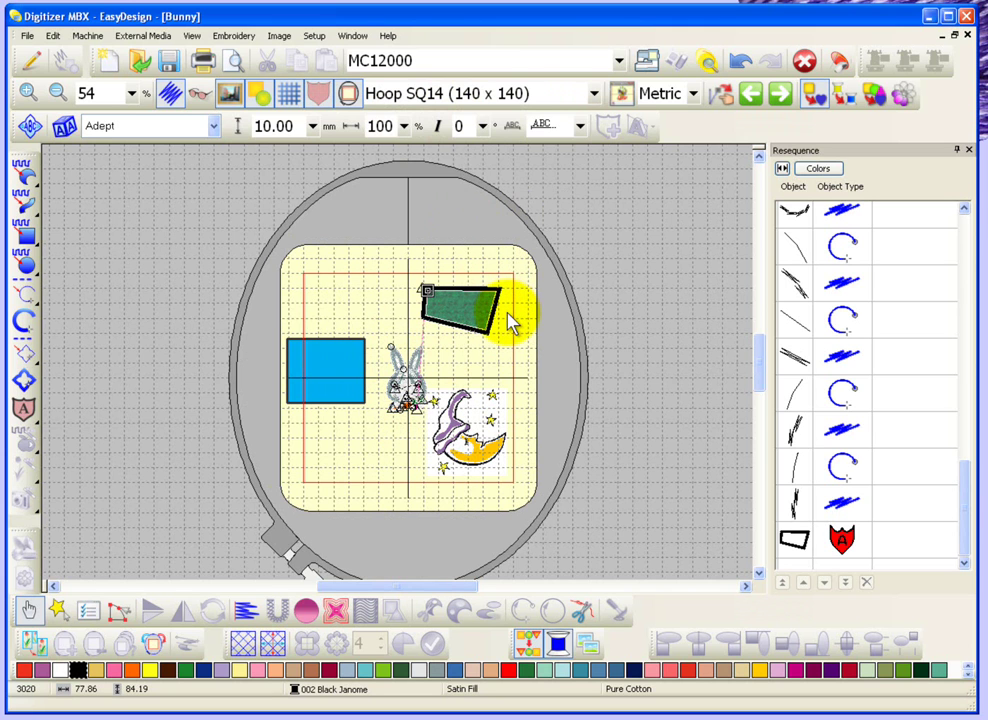
{"action": "left_click", "coordinate": [460, 68]}
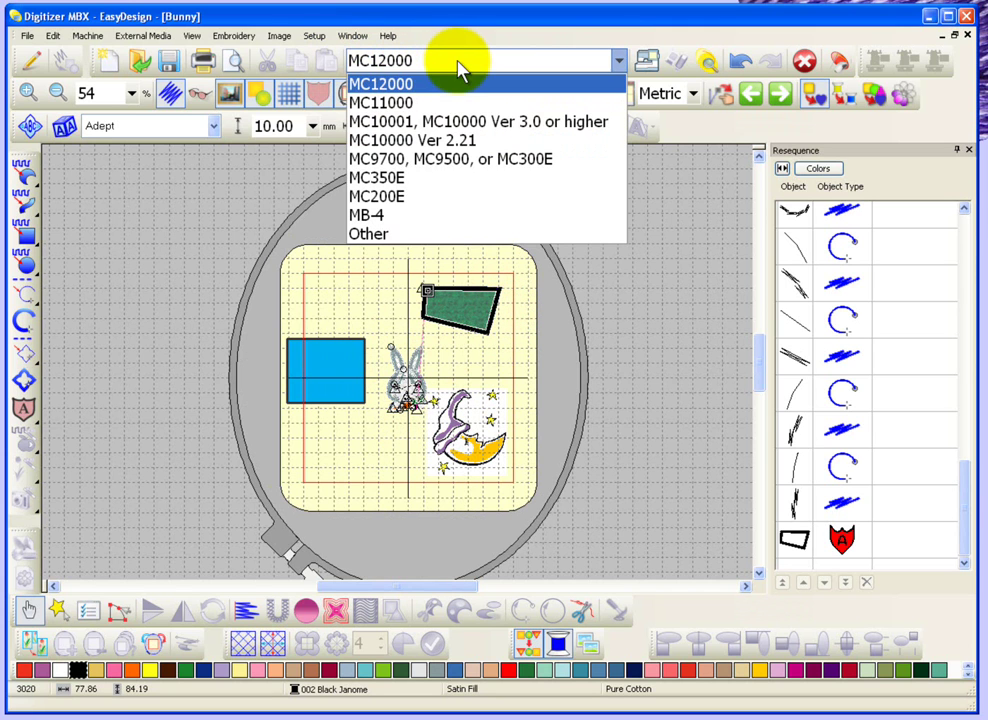
{"action": "left_click", "coordinate": [425, 101]}
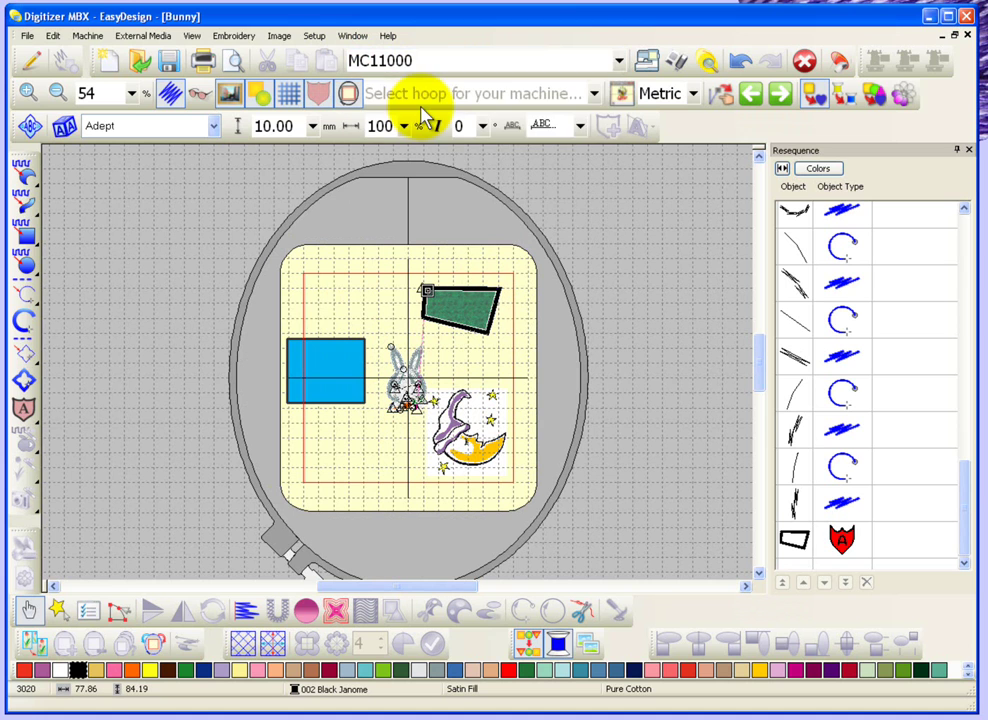
{"action": "left_click", "coordinate": [593, 95]}
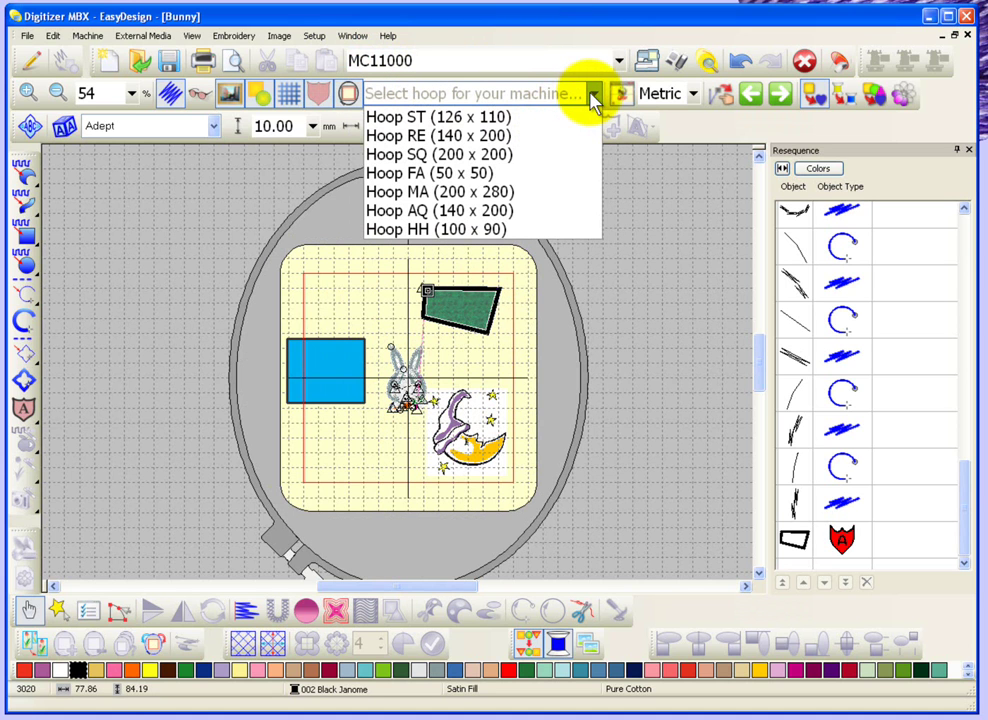
{"action": "left_click", "coordinate": [460, 118]}
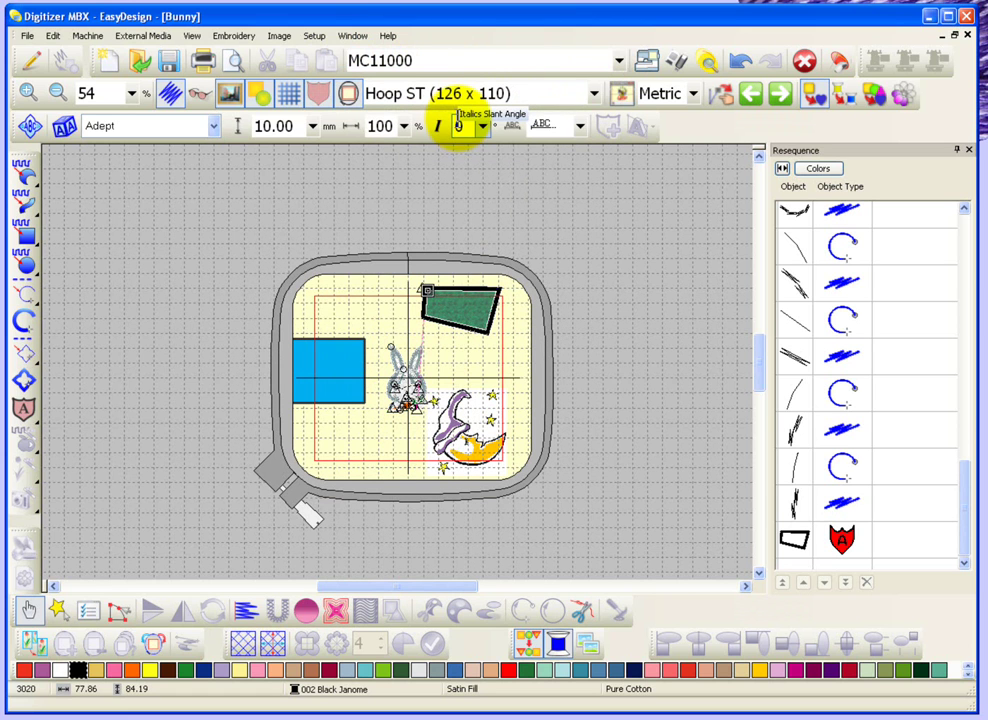
Step: Switch the Machine Model to Other and pick Hoop No. 1 & 3 (126 x 90)
{"action": "left_click", "coordinate": [614, 62]}
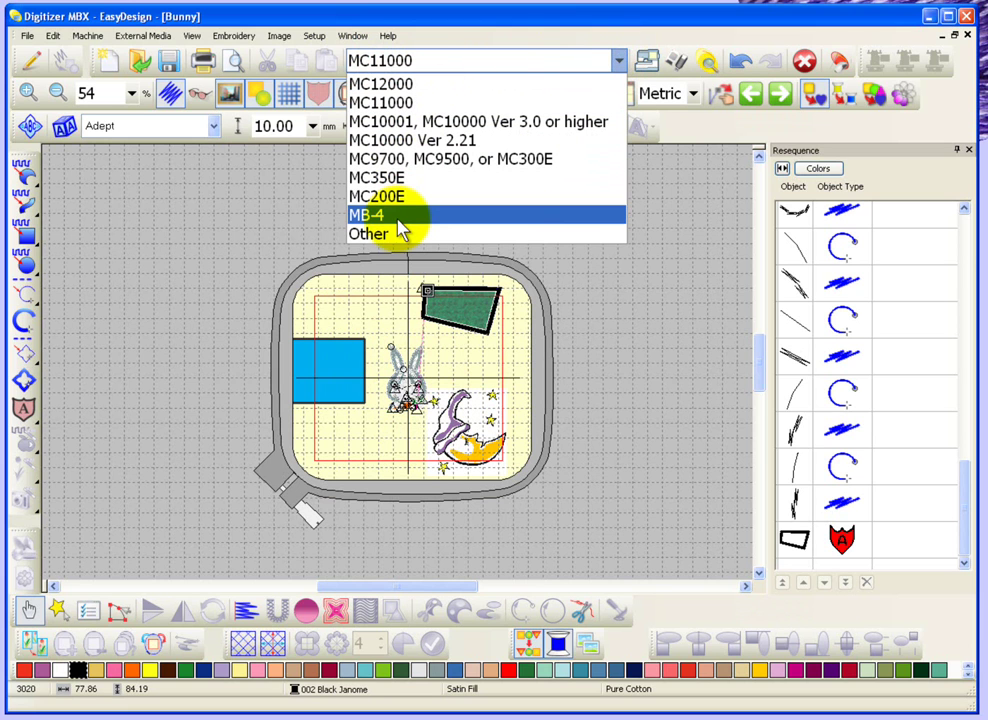
{"action": "left_click", "coordinate": [400, 235]}
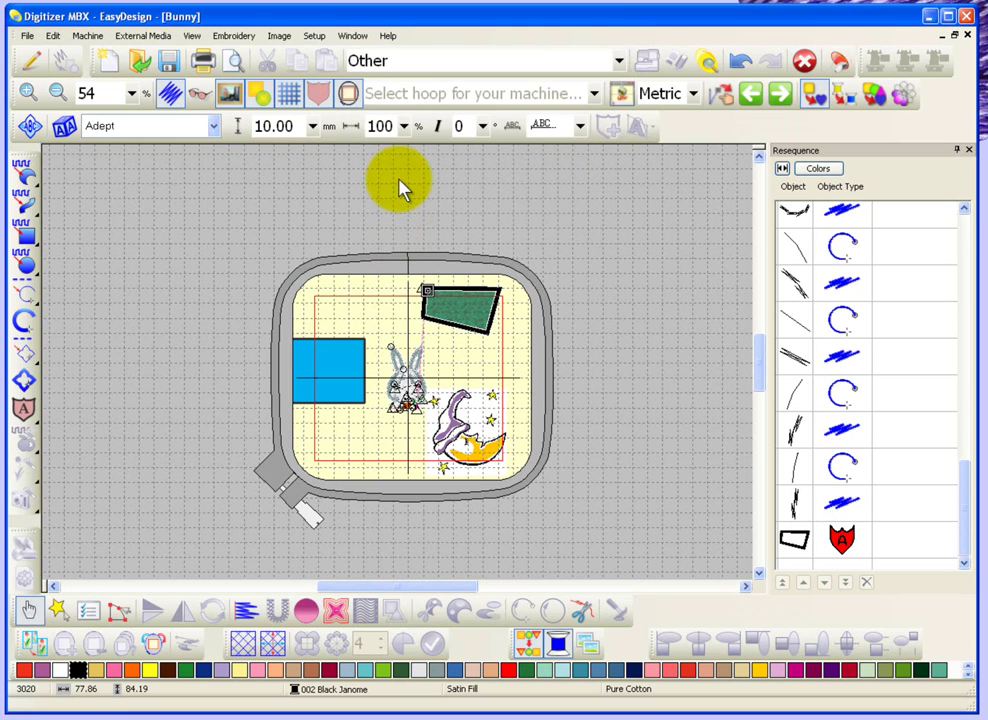
{"action": "left_click", "coordinate": [594, 95]}
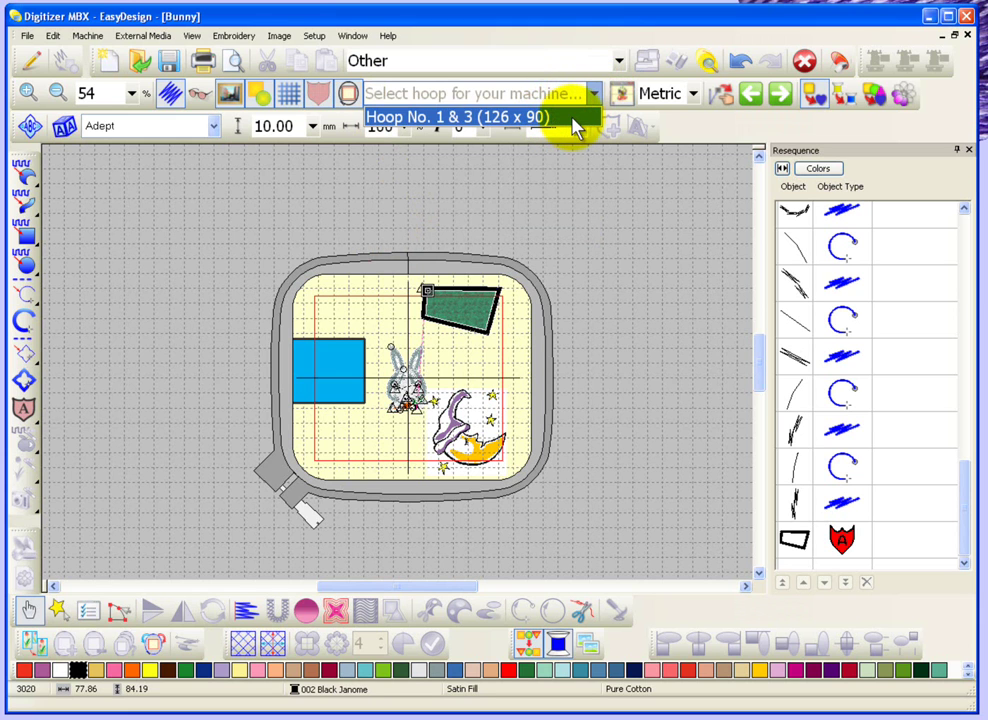
{"action": "left_click", "coordinate": [576, 120]}
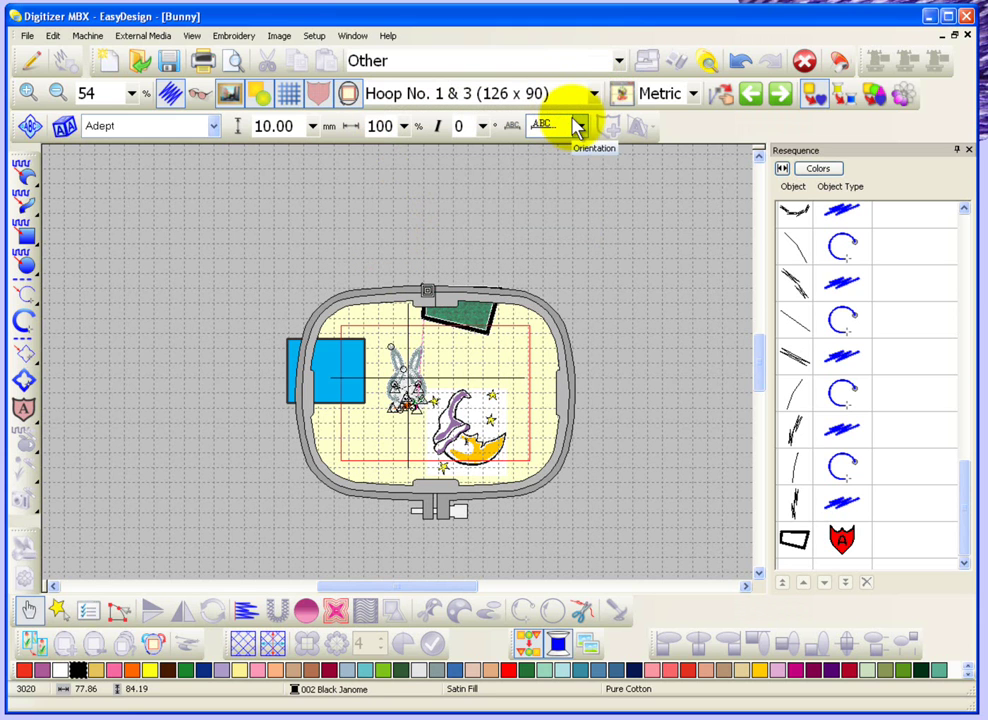